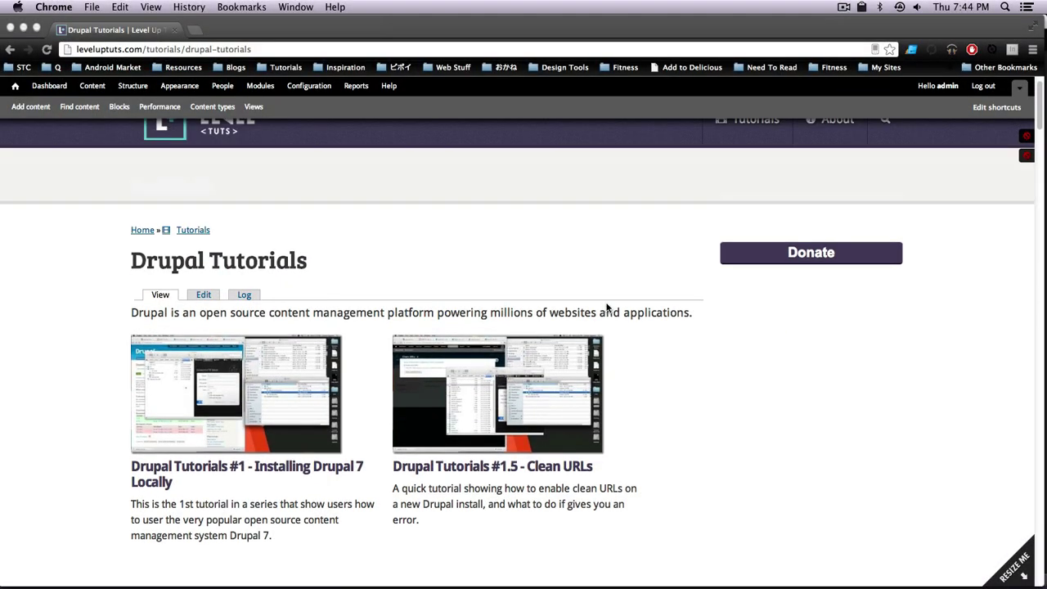
Step: Narrow and then re-widen the Chrome window to check the single-column teaser layout
scroll(608, 306, down, 5)
scroll(610, 320, up, 5)
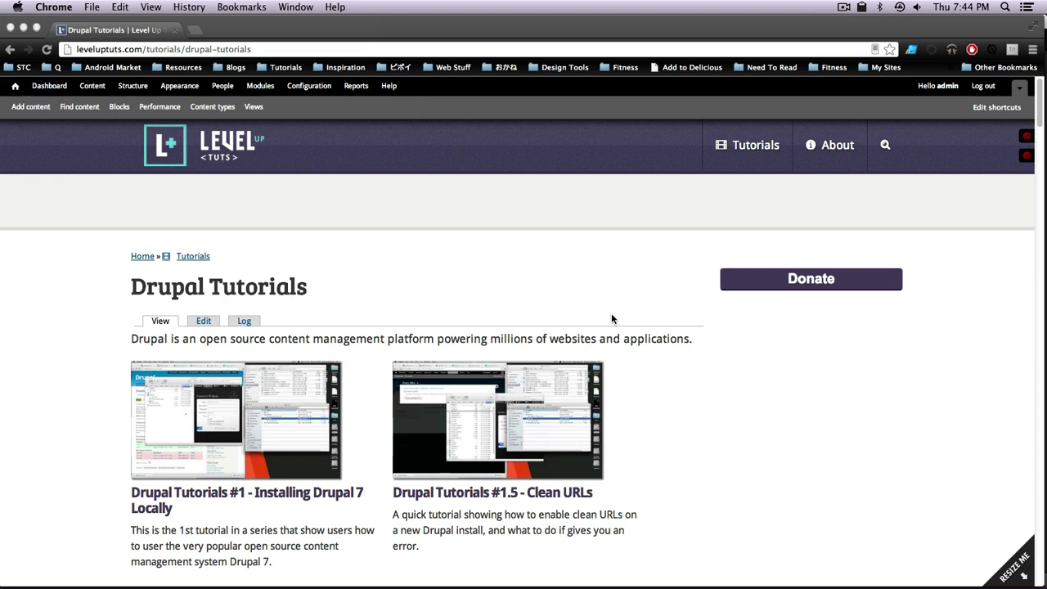
click(621, 253)
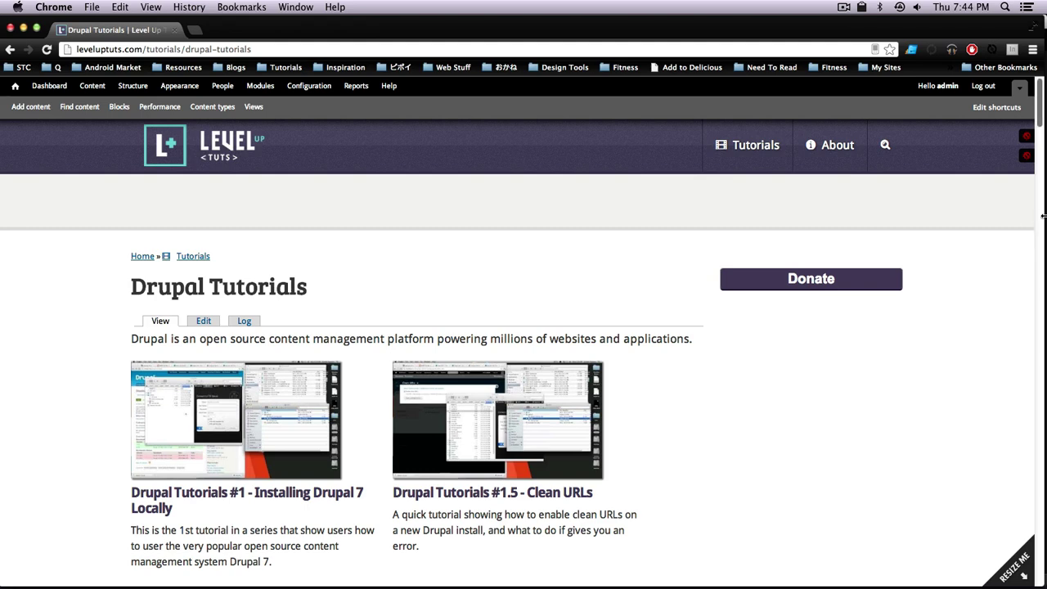
drag(1036, 214, 320, 221)
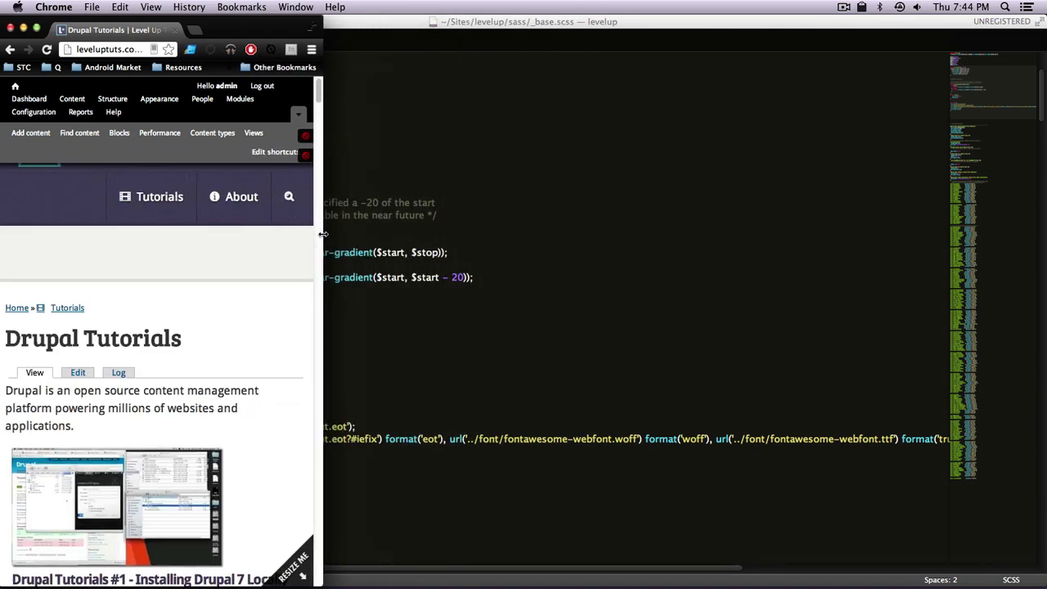
scroll(221, 333, down, 5)
scroll(223, 327, down, 15)
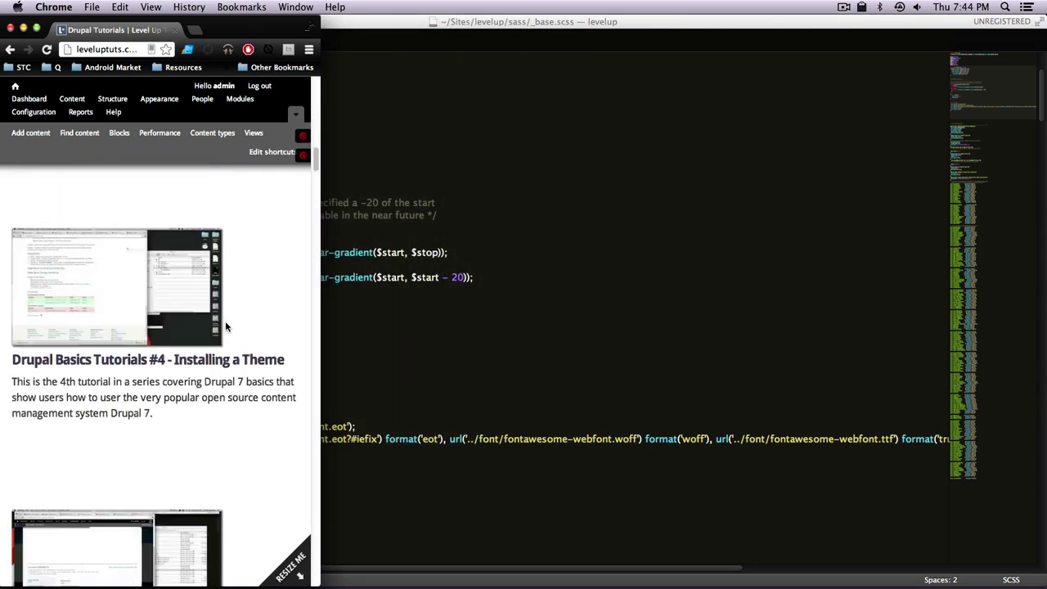
scroll(224, 321, up, 6)
scroll(224, 322, up, 10)
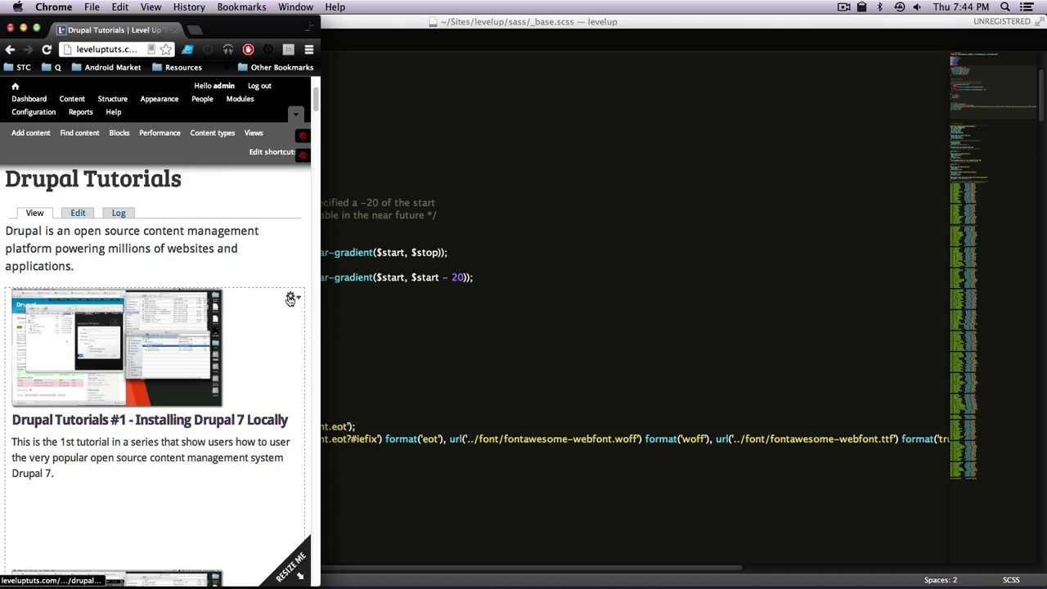
drag(317, 278, 1039, 310)
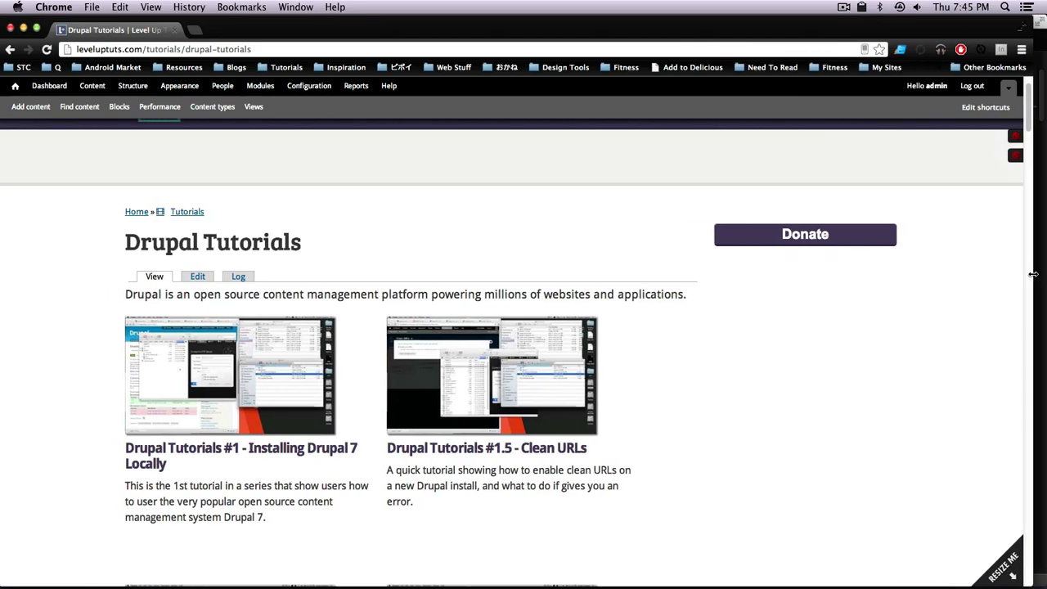
Step: Highlight the 'Tutorials' title and the intro sentence on the Drupal Tutorials page
scroll(804, 363, up, 1)
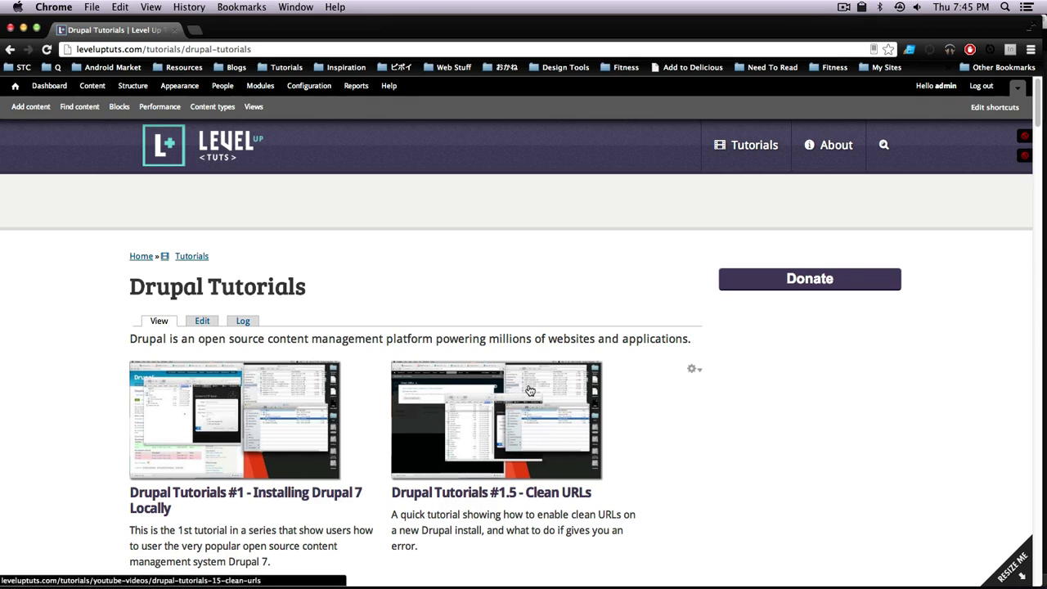
drag(607, 338, 464, 338)
click(571, 281)
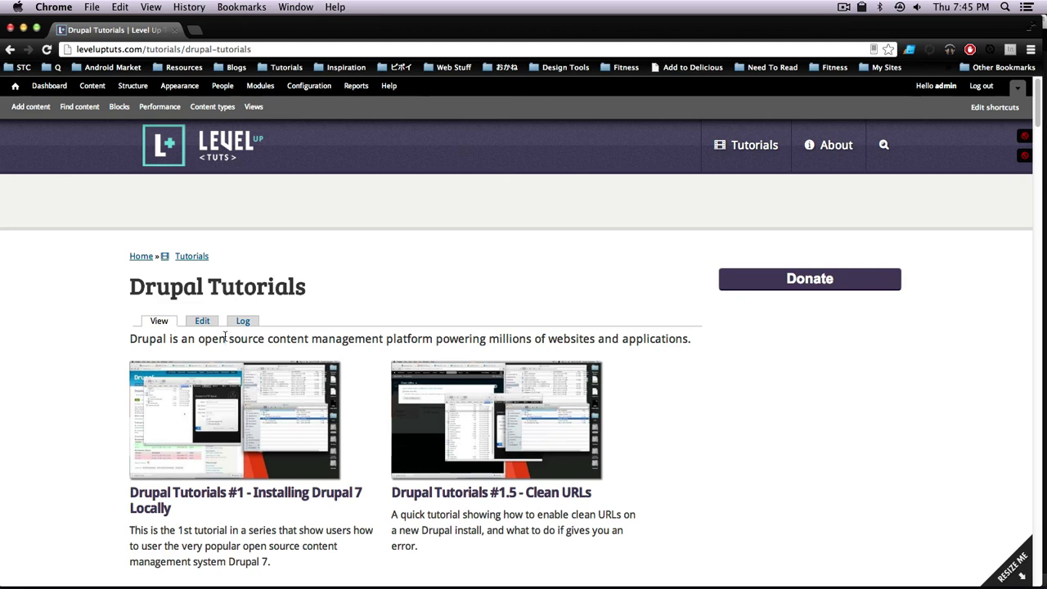
drag(204, 278, 325, 287)
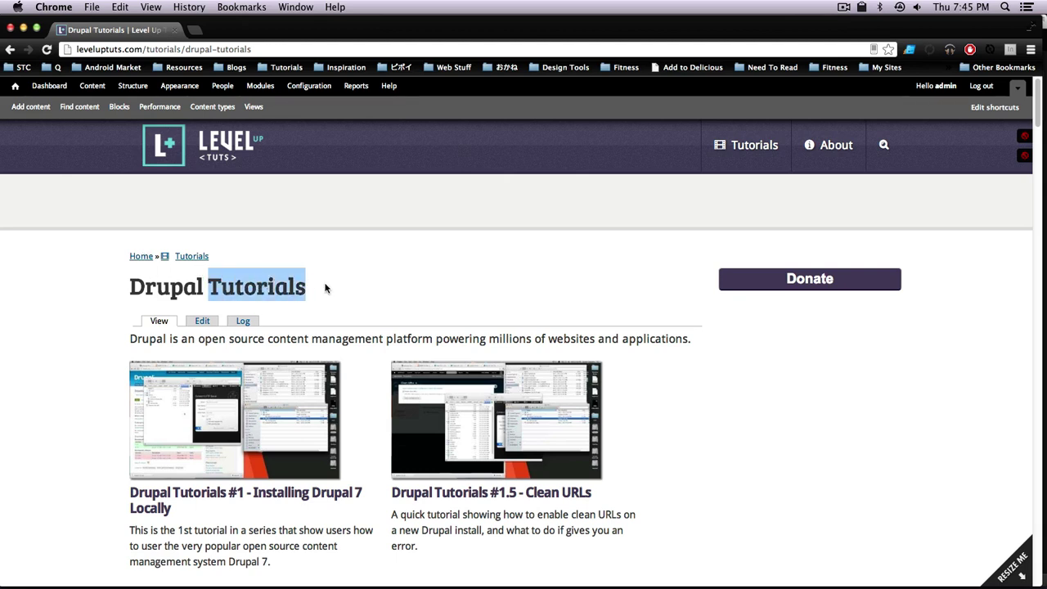
drag(389, 336, 483, 350)
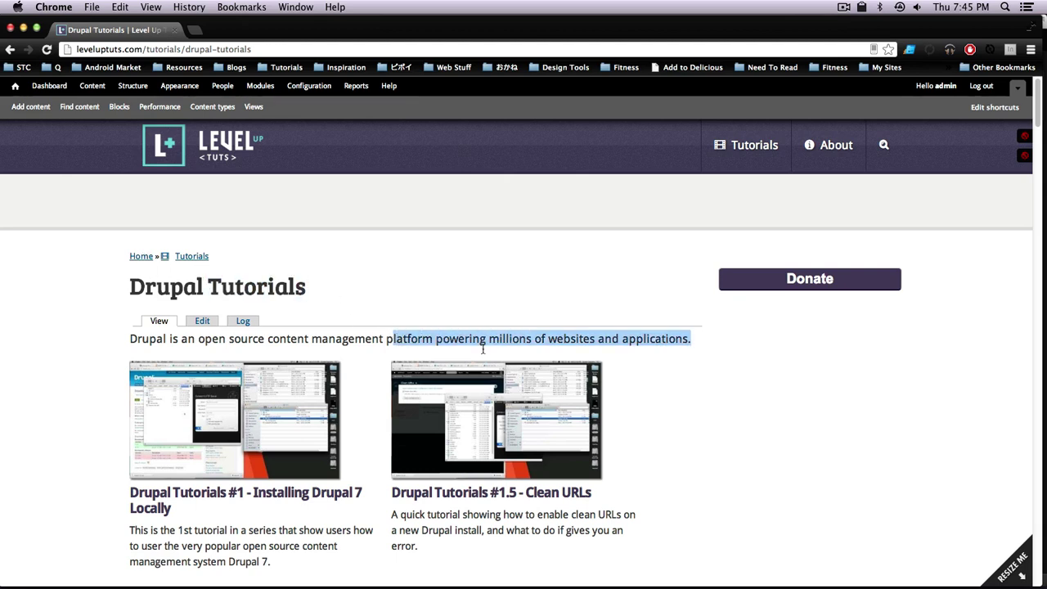
click(686, 415)
scroll(573, 433, down, 5)
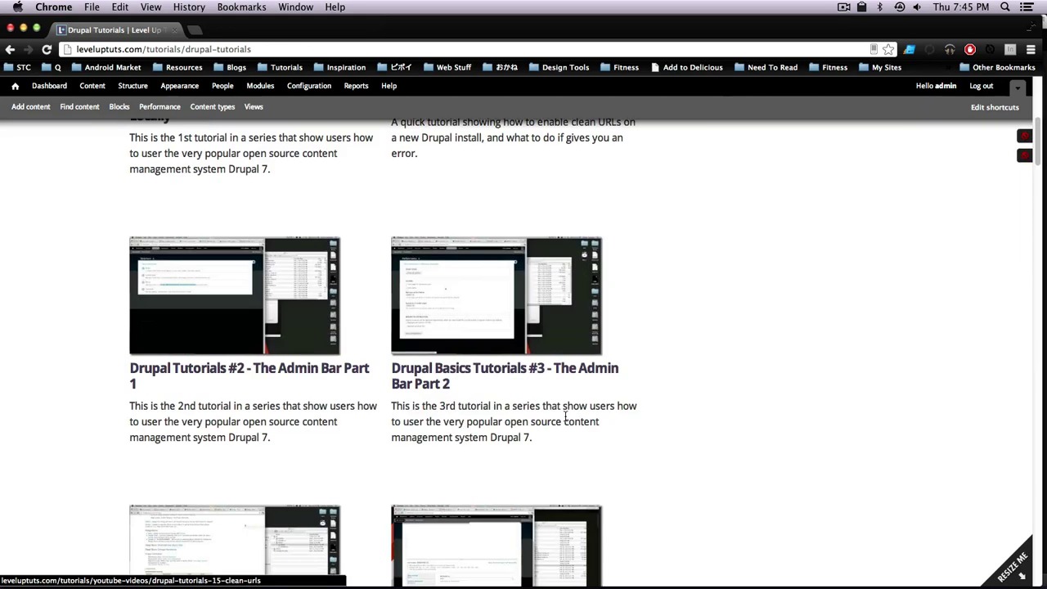
scroll(569, 425, up, 5)
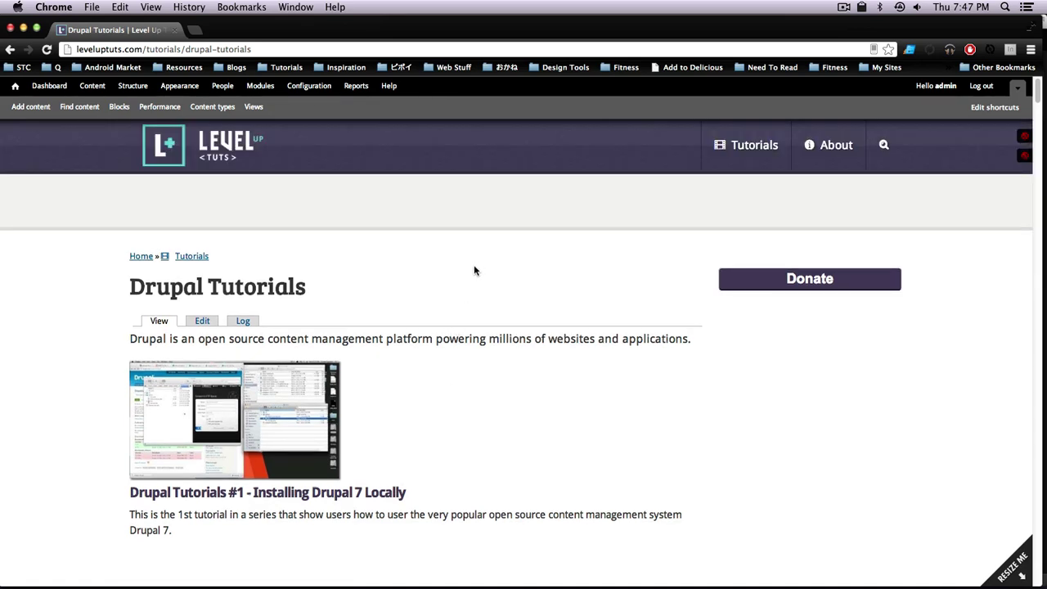
drag(691, 339, 493, 331)
drag(288, 282, 297, 304)
drag(311, 339, 626, 342)
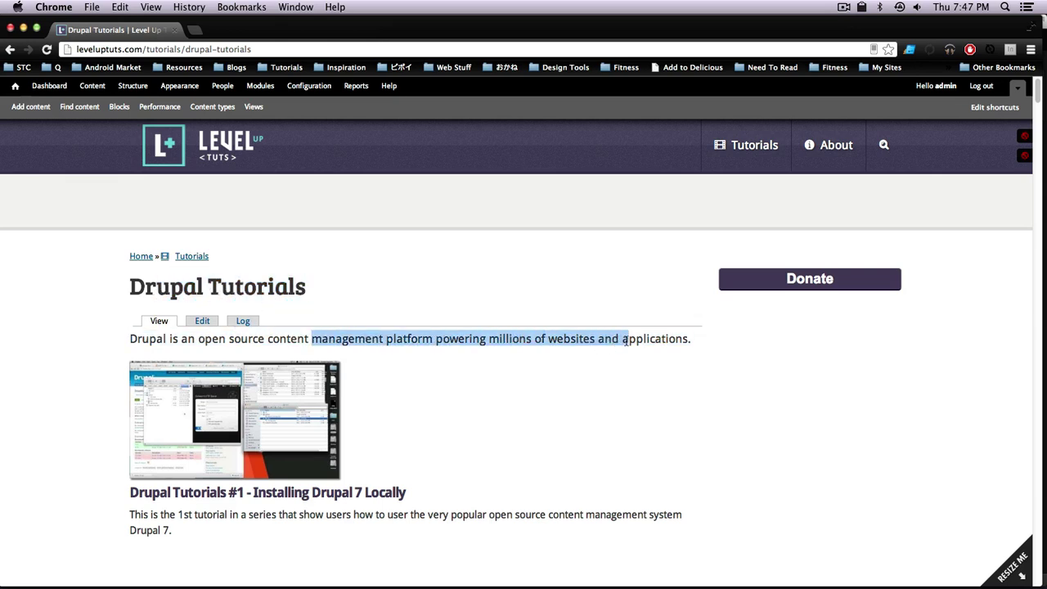
scroll(613, 343, down, 4)
scroll(588, 357, down, 3)
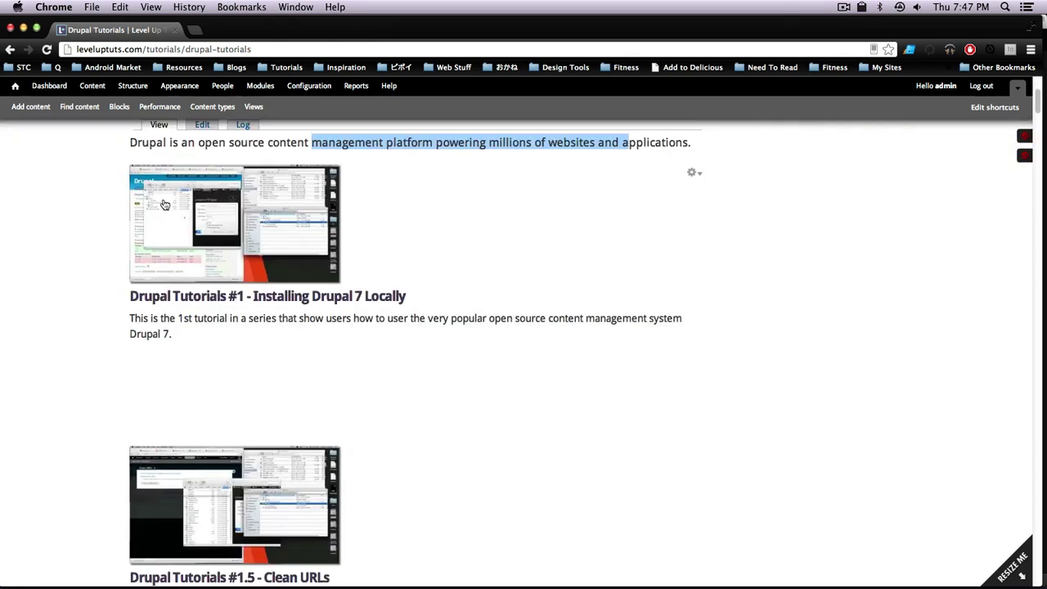
scroll(216, 347, down, 1)
scroll(216, 352, down, 6)
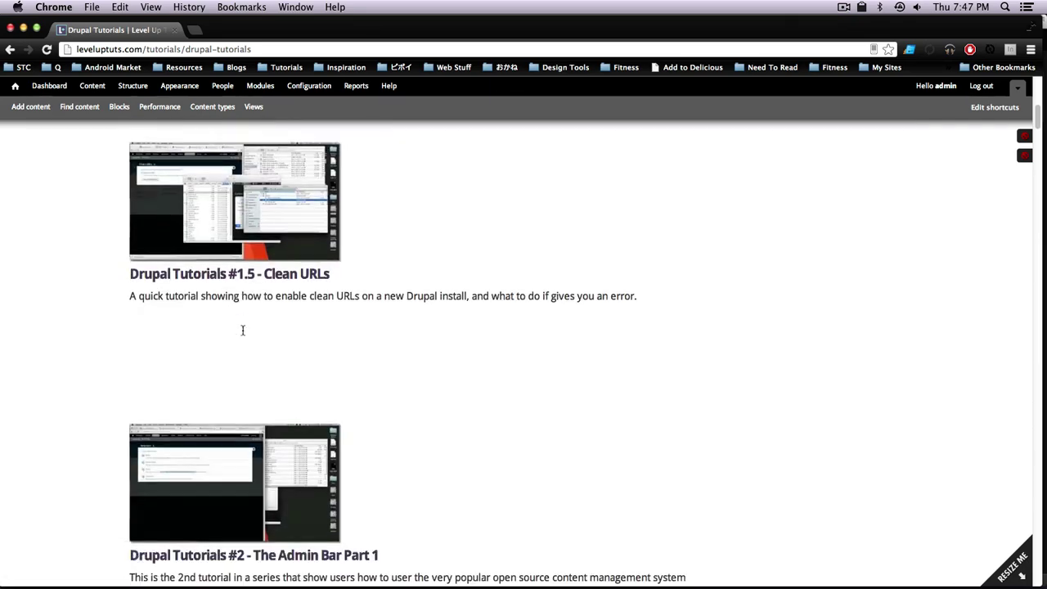
scroll(243, 329, down, 6)
scroll(273, 217, down, 5)
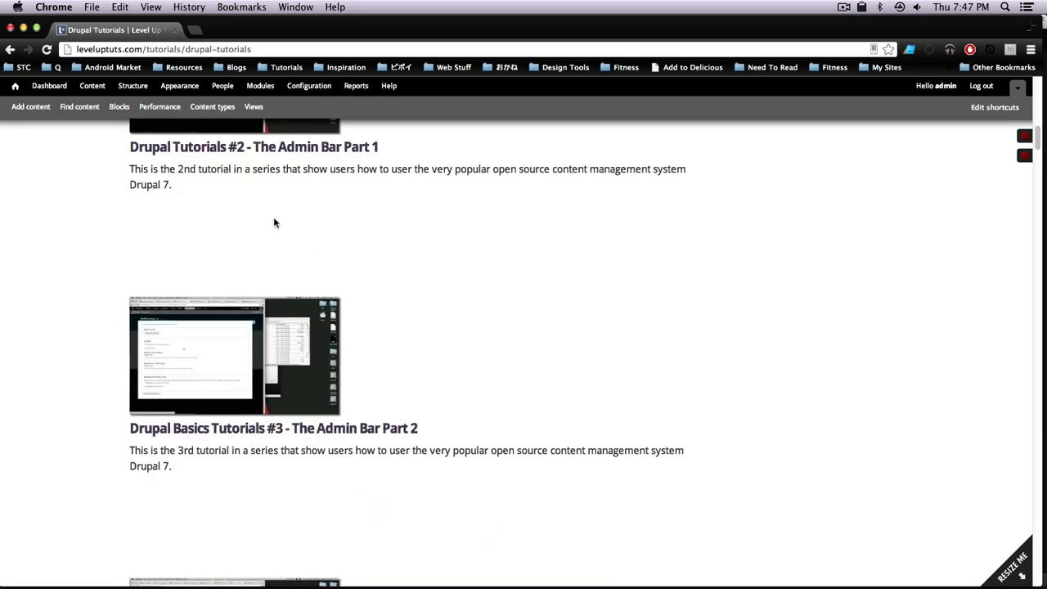
scroll(271, 286, up, 6)
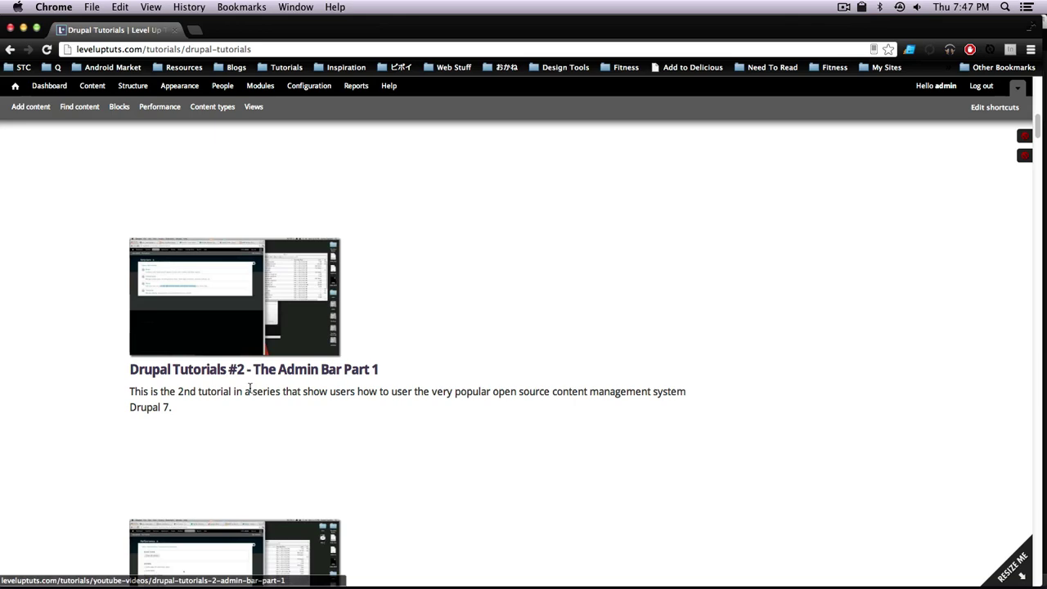
drag(251, 391, 381, 407)
click(442, 403)
scroll(419, 396, down, 4)
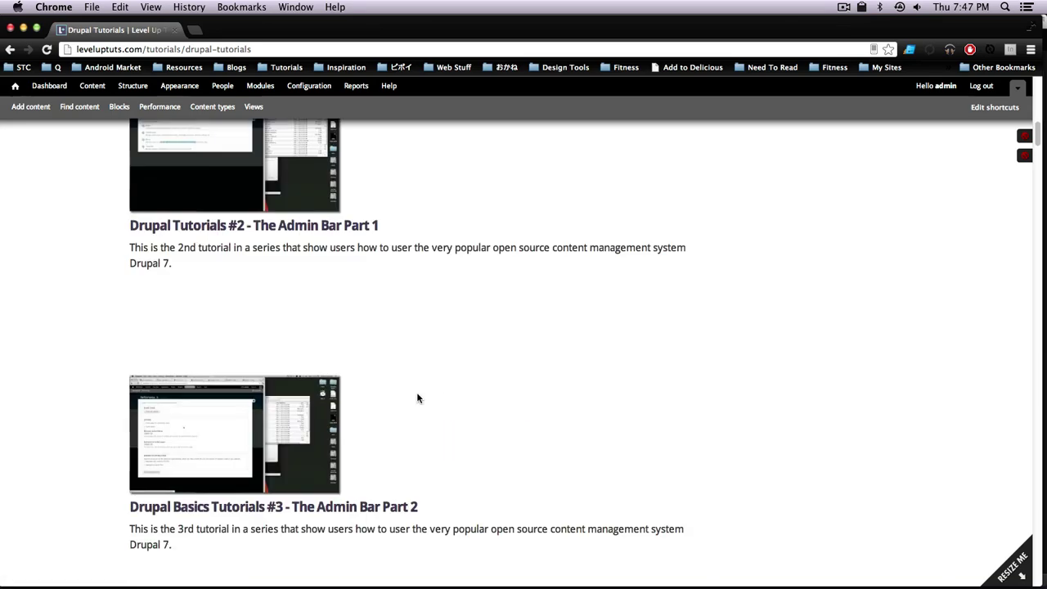
scroll(416, 392, up, 15)
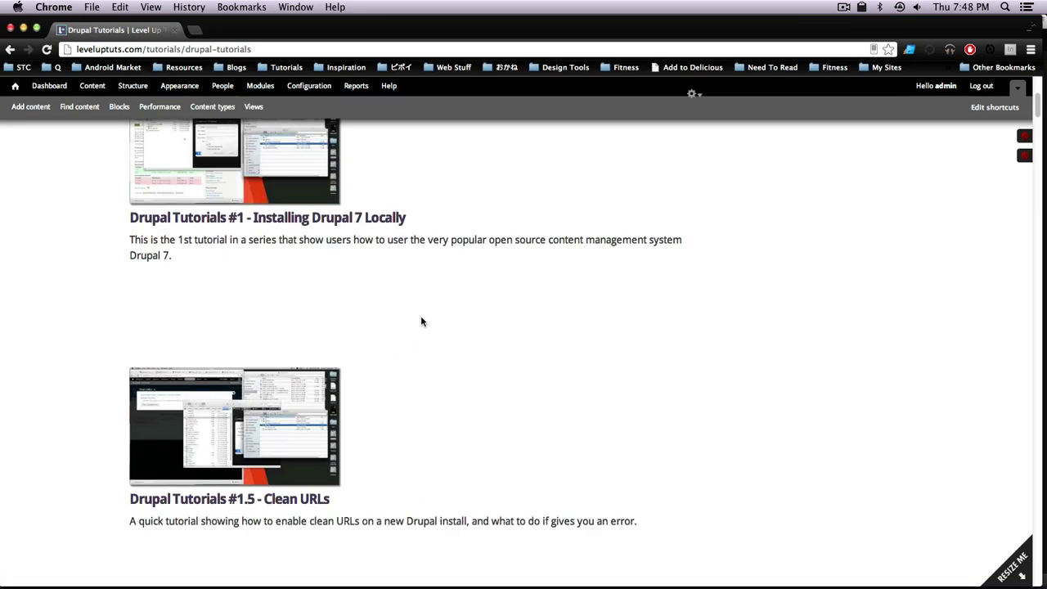
scroll(419, 323, up, 1)
scroll(417, 304, up, 7)
scroll(416, 285, down, 16)
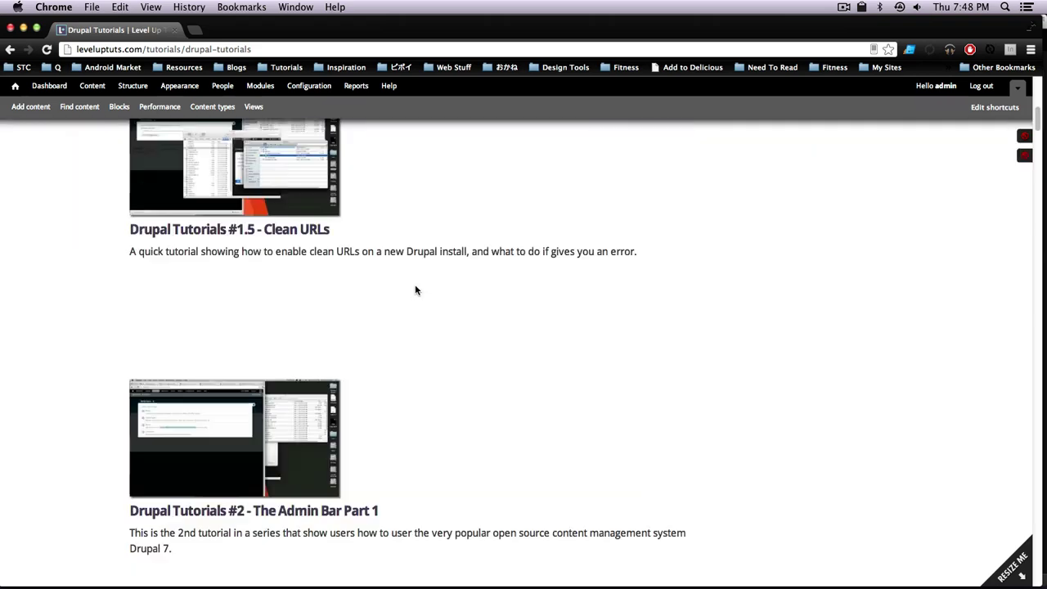
scroll(414, 286, down, 13)
scroll(415, 279, down, 15)
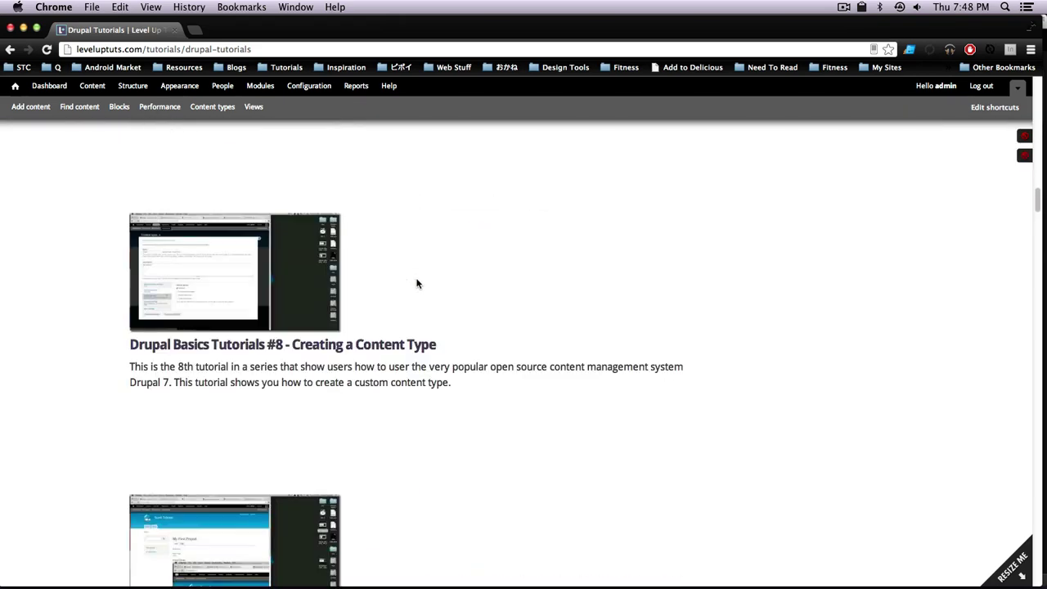
scroll(416, 277, down, 4)
scroll(417, 278, up, 20)
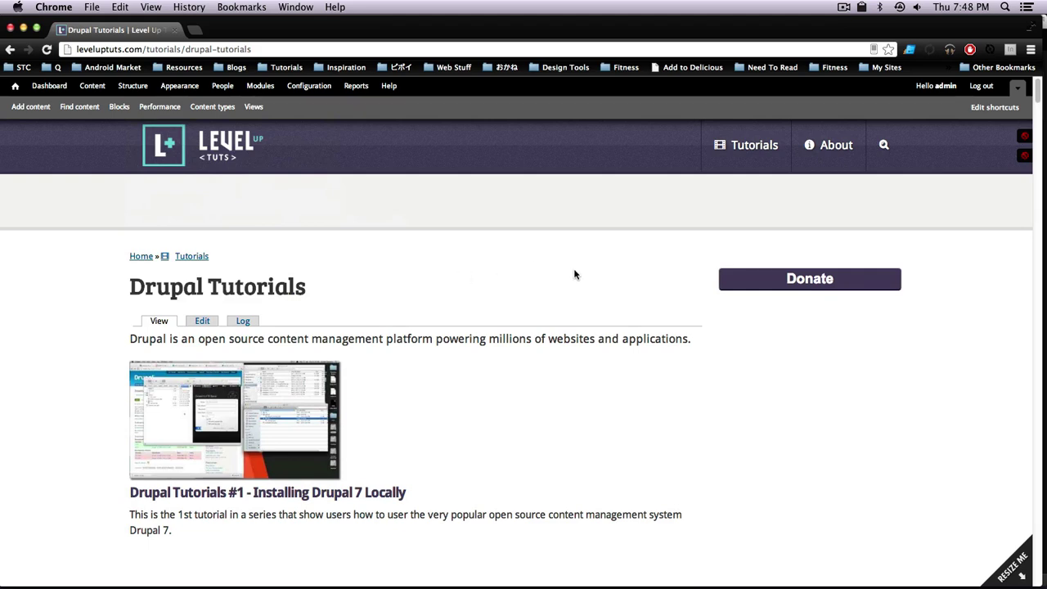
click(692, 372)
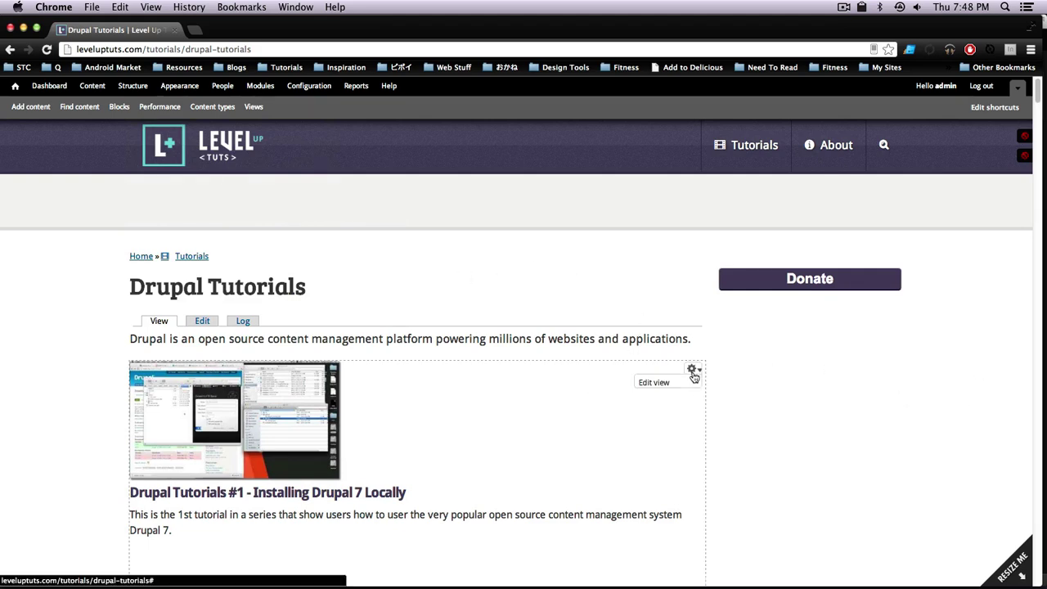
Step: Edit the view behind the tutorials listing and scroll down to its Format section
click(671, 383)
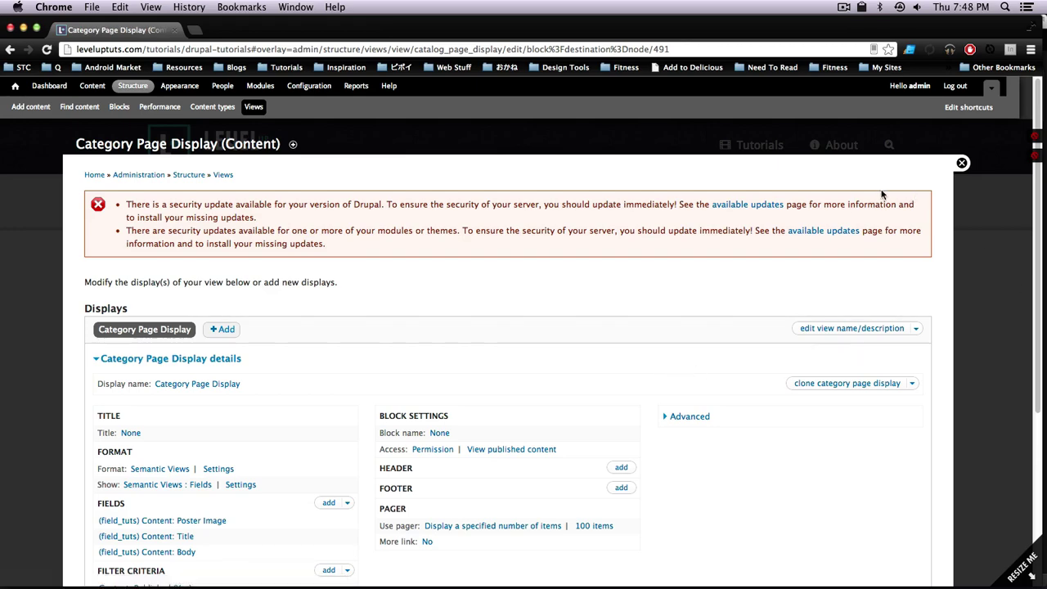
scroll(884, 197, down, 5)
scroll(834, 214, down, 1)
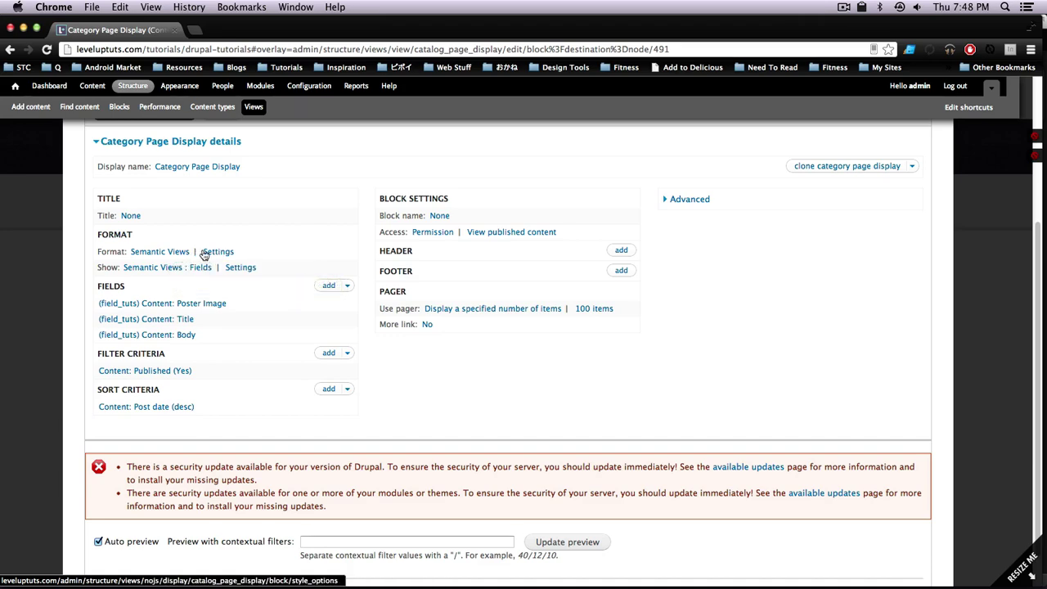
Step: Look at the Format style choices, then close them, keeping Semantic Views
click(175, 252)
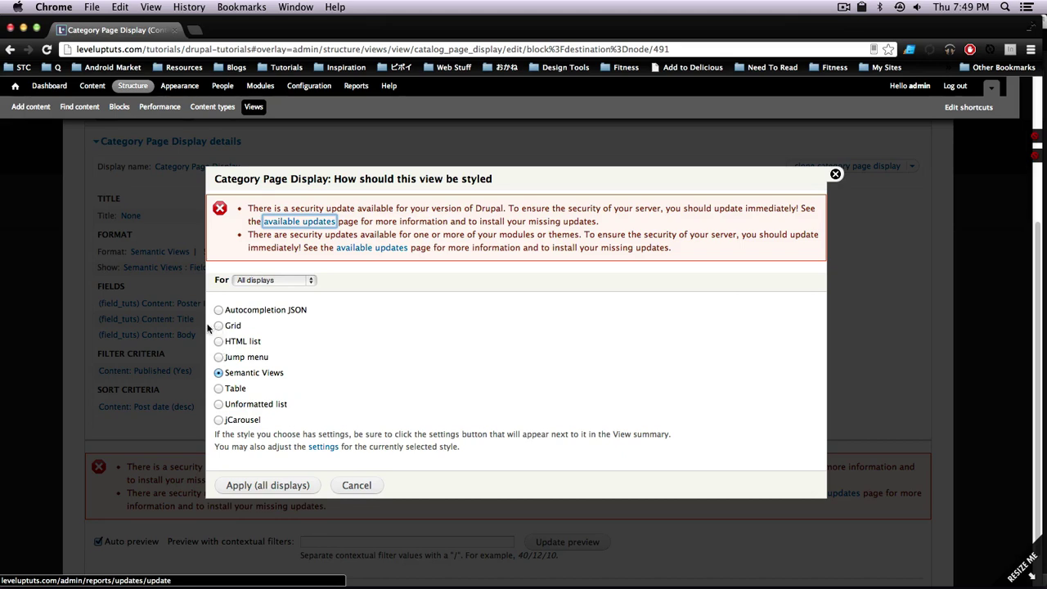
click(359, 486)
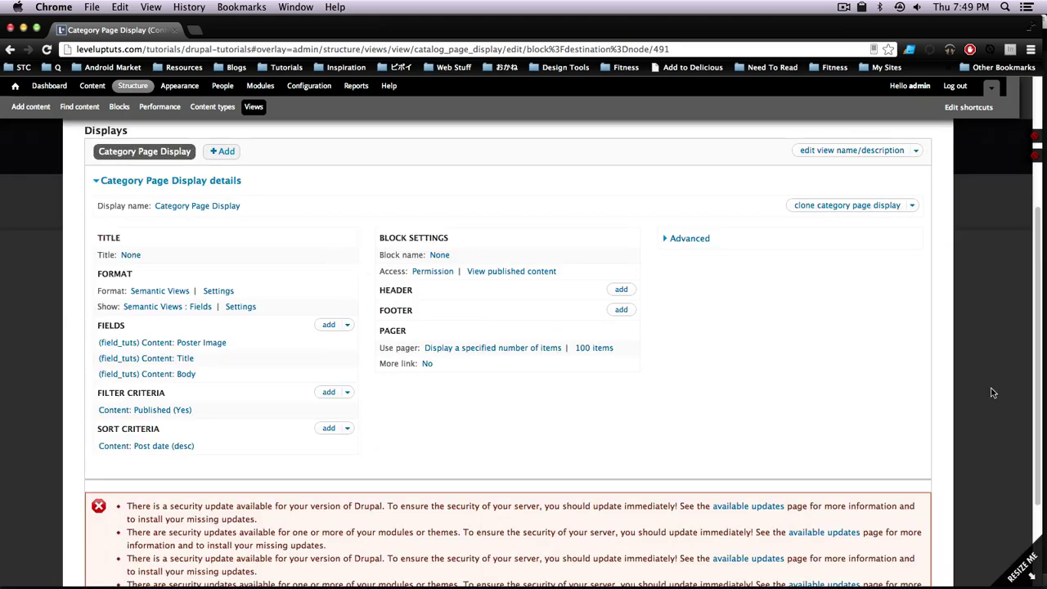
Step: Review the Semantic Views format settings: grouping title element and list type None
click(218, 292)
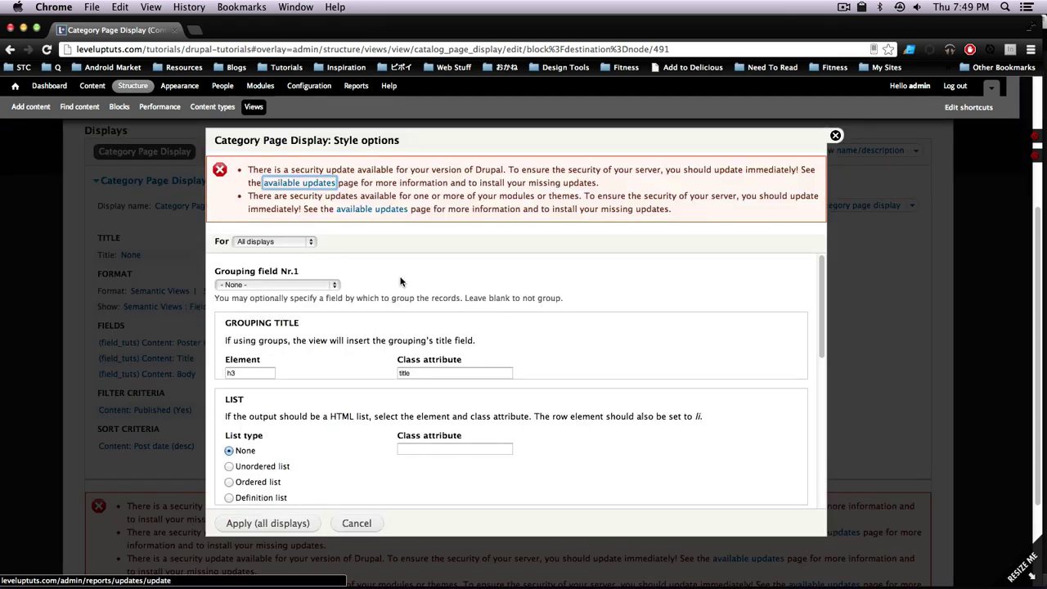
scroll(371, 288, down, 1)
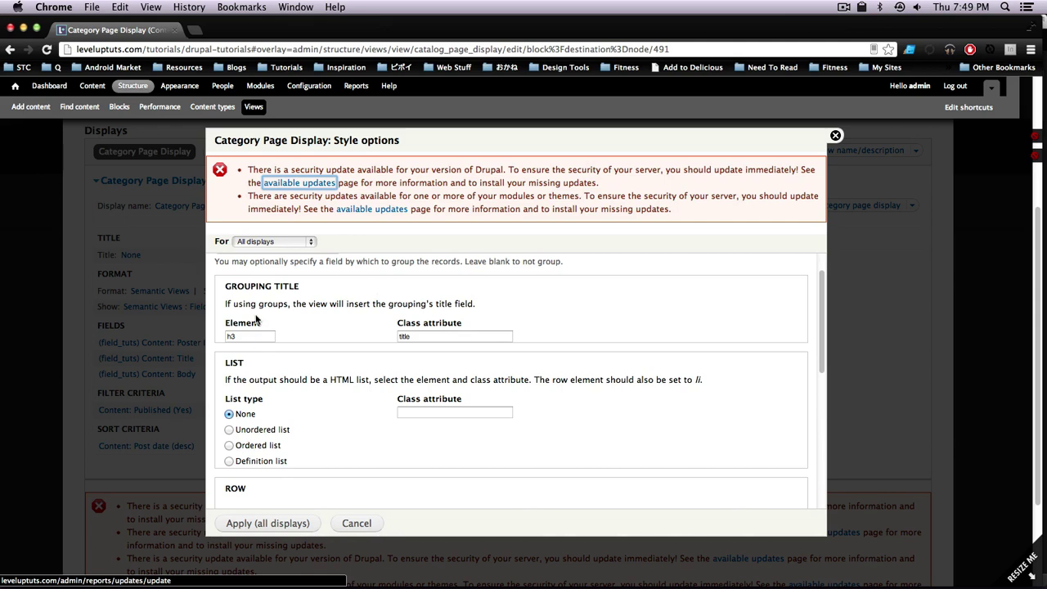
click(243, 337)
scroll(281, 331, down, 3)
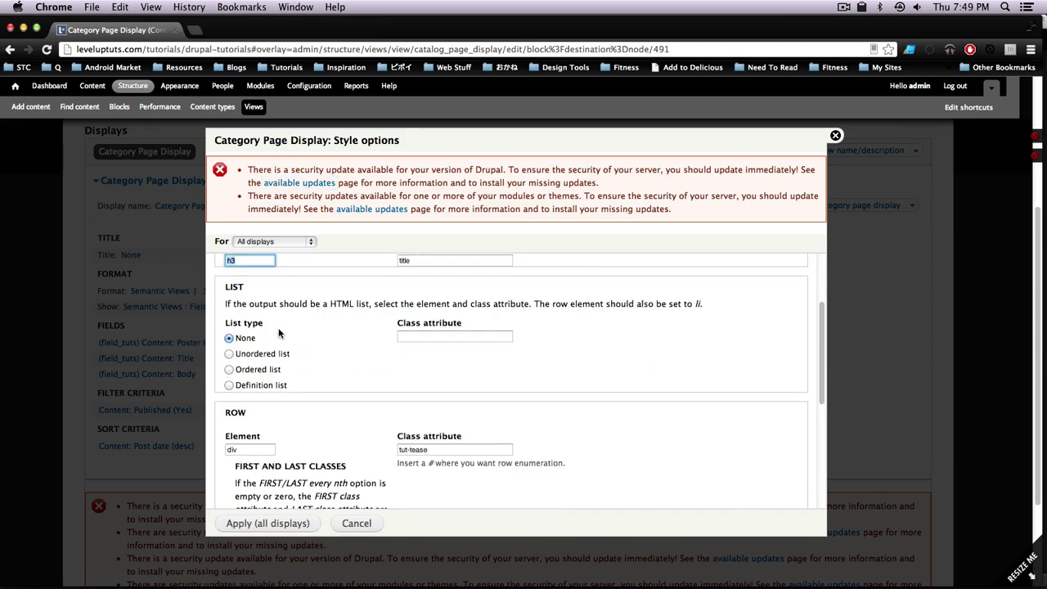
drag(235, 260, 641, 279)
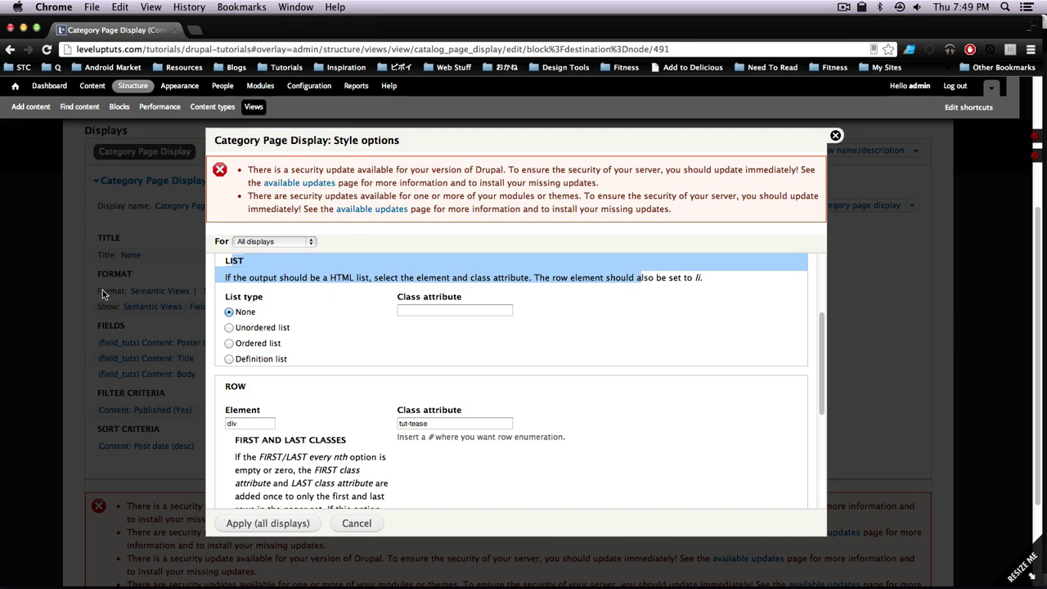
double_click(244, 310)
drag(246, 310, 256, 312)
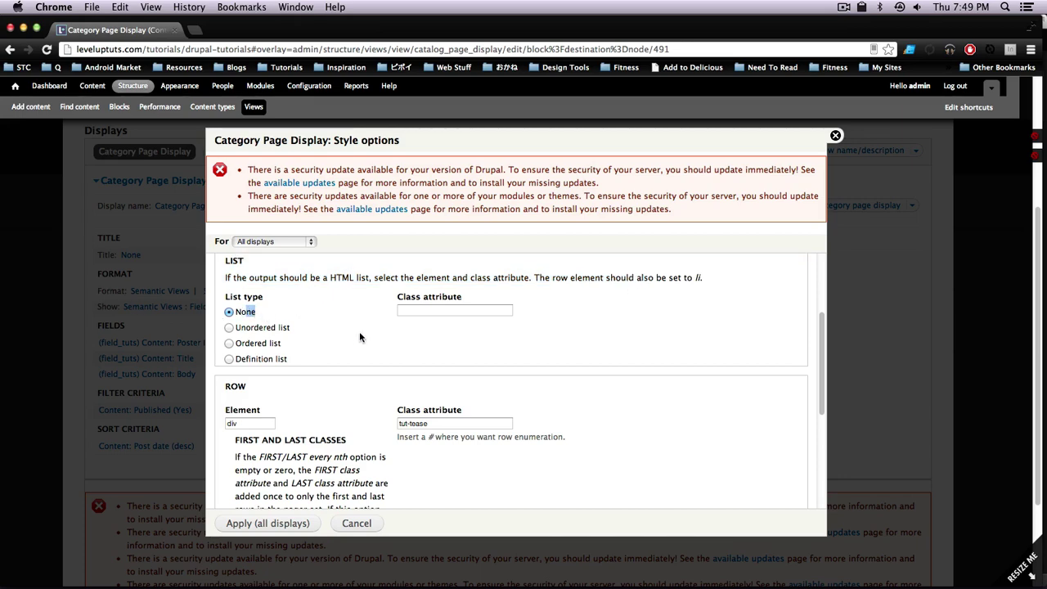
scroll(344, 336, down, 4)
scroll(284, 290, up, 1)
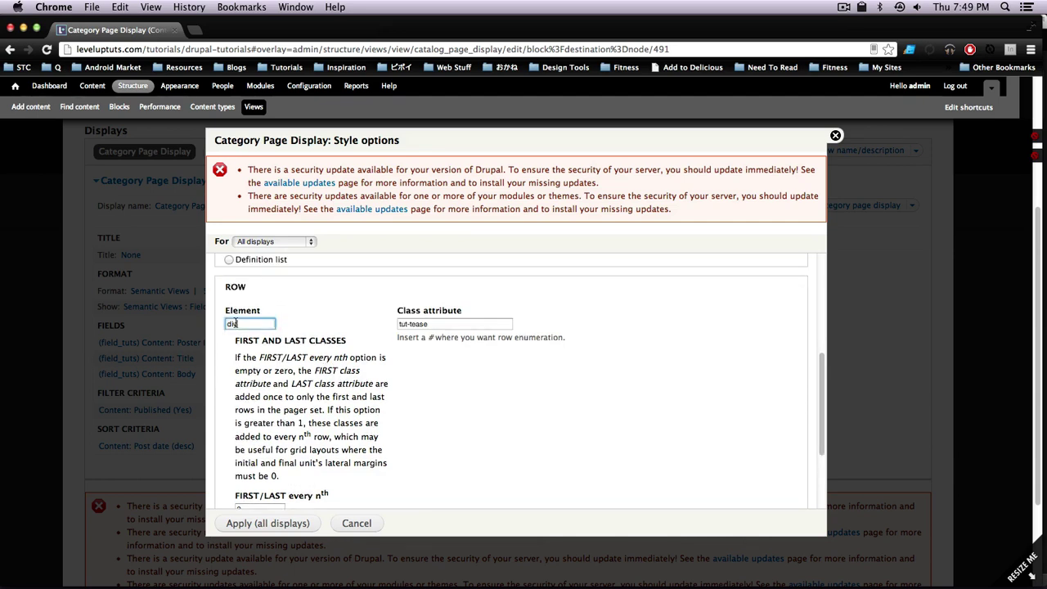
Step: Review the row settings: element div, class tut-tease, odd/even striping, first/last every 2nd
drag(244, 324, 227, 324)
key(Tab)
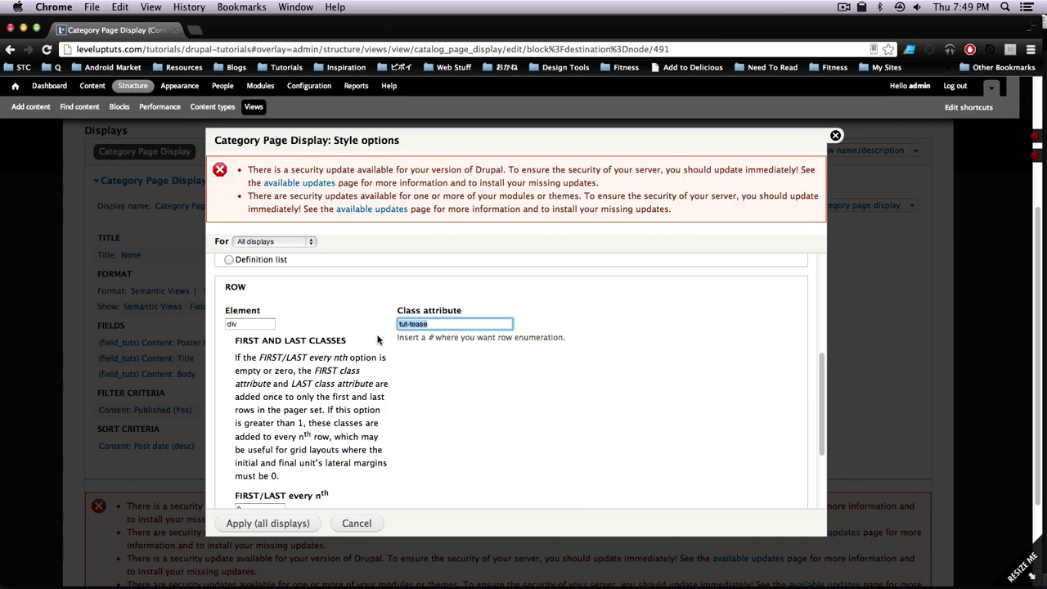
scroll(404, 347, down, 3)
scroll(403, 345, down, 1)
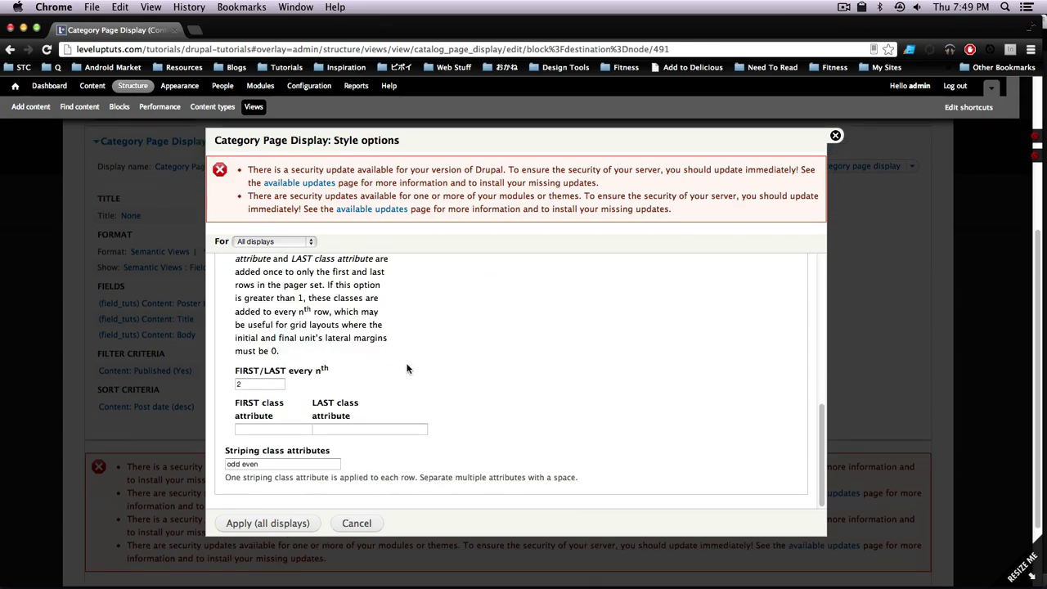
scroll(324, 383, up, 3)
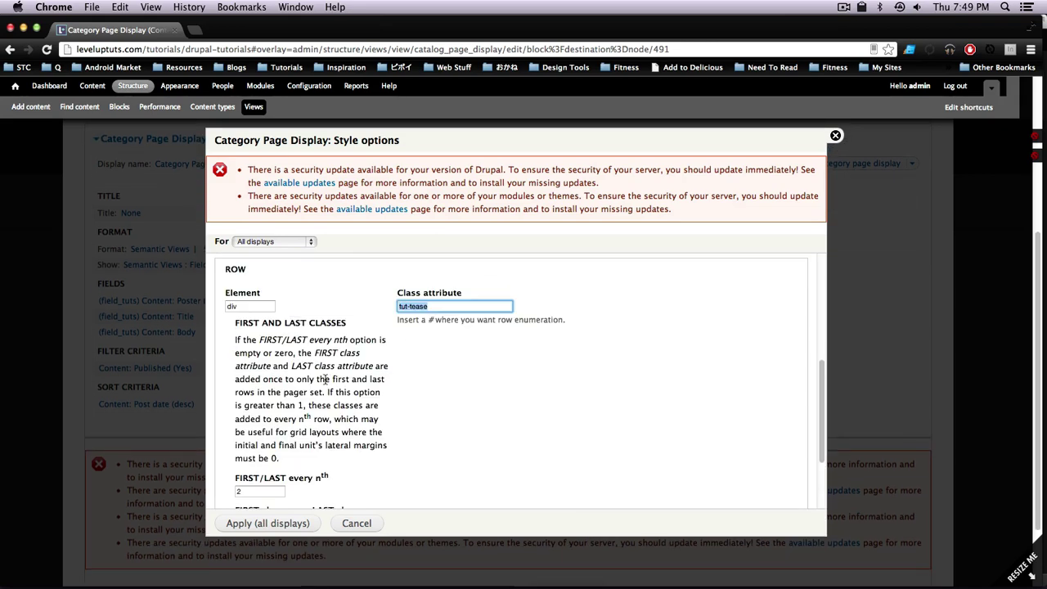
scroll(325, 381, down, 3)
click(259, 466)
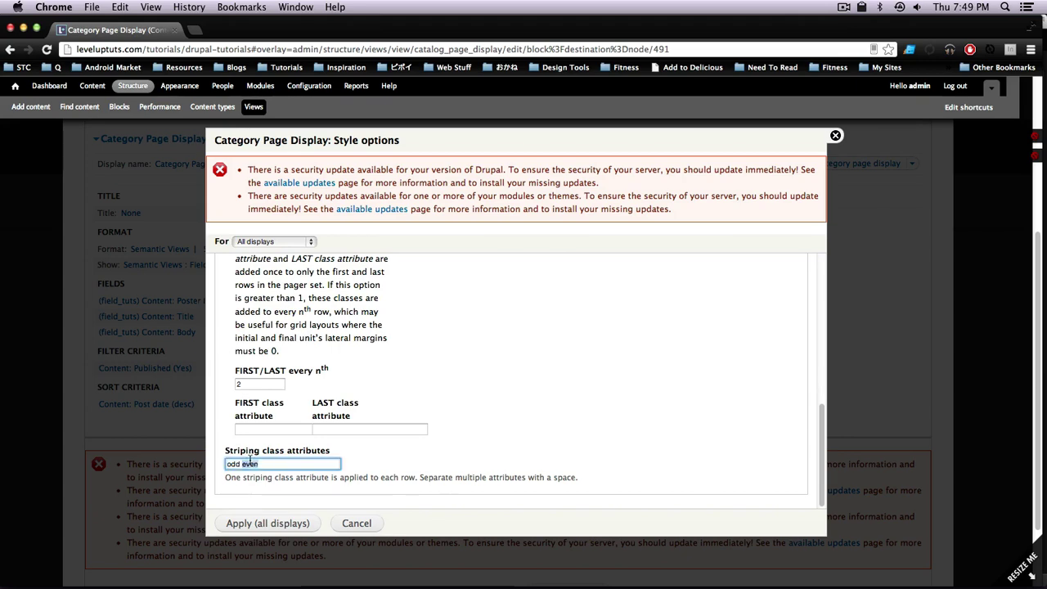
scroll(617, 339, up, 7)
scroll(575, 350, down, 4)
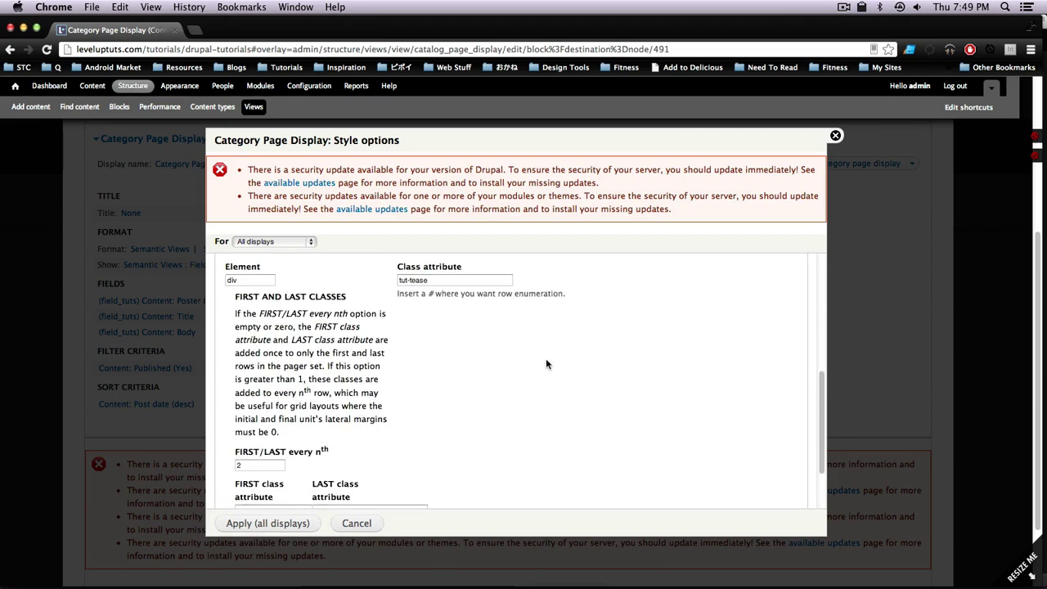
scroll(536, 360, down, 1)
scroll(531, 356, down, 1)
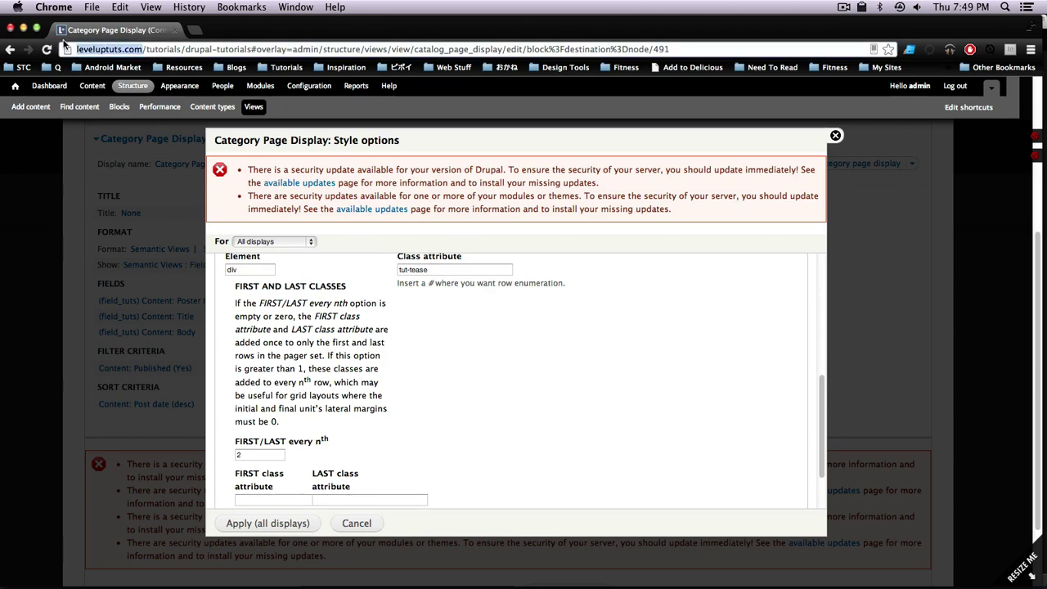
Step: Load leveluptuts.com in a new browser tab
key(super+t)
text(leveluptuts.com)
key(Return)
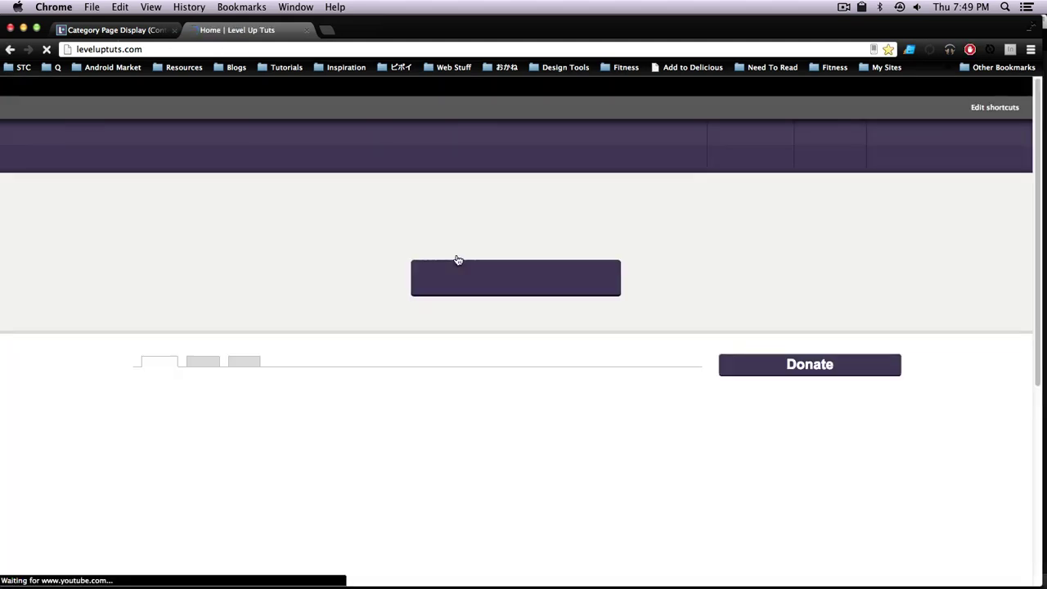
Step: Turn on Omega region debugging and inspect the grid-9 region-content element in DevTools
scroll(591, 232, down, 2)
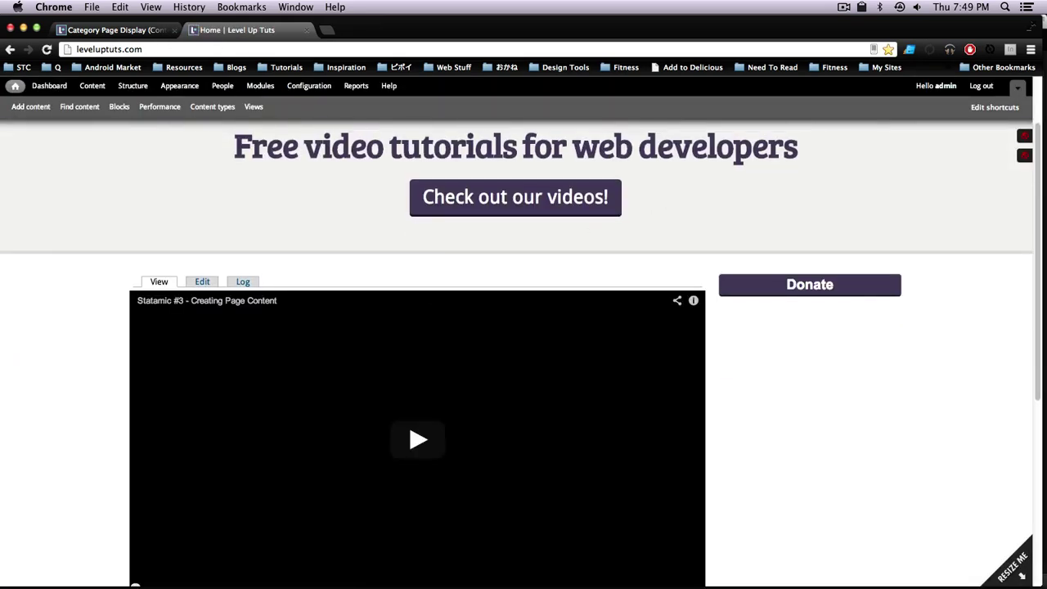
click(1025, 156)
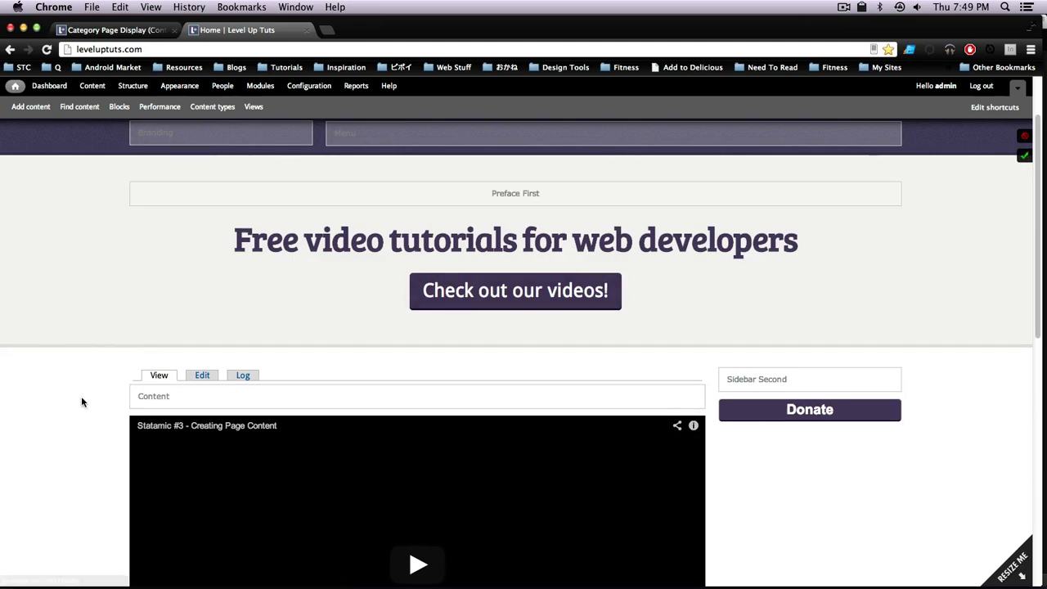
right_click(210, 390)
click(182, 401)
right_click(188, 398)
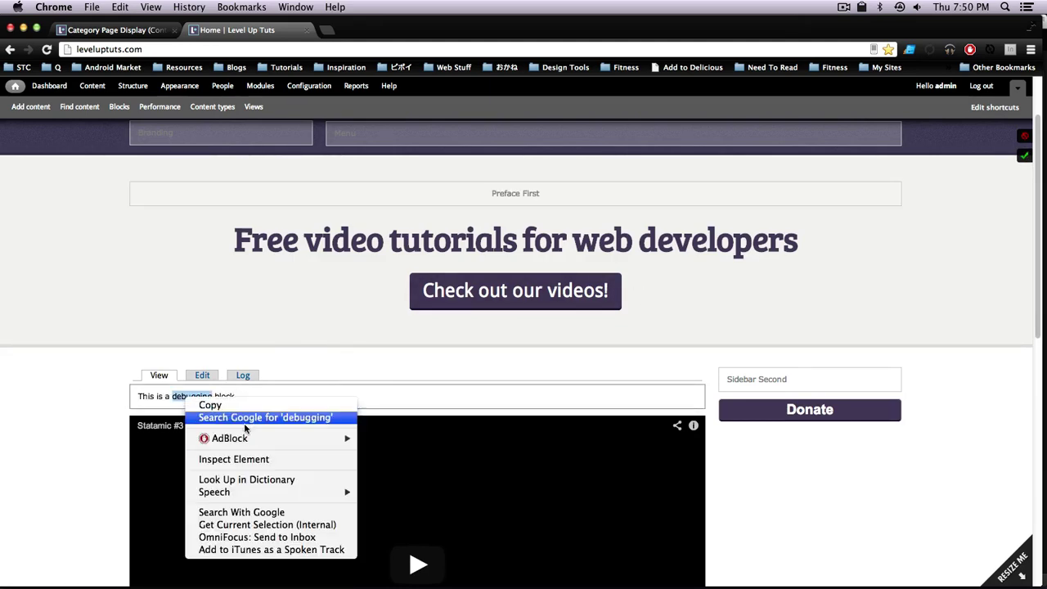
click(240, 461)
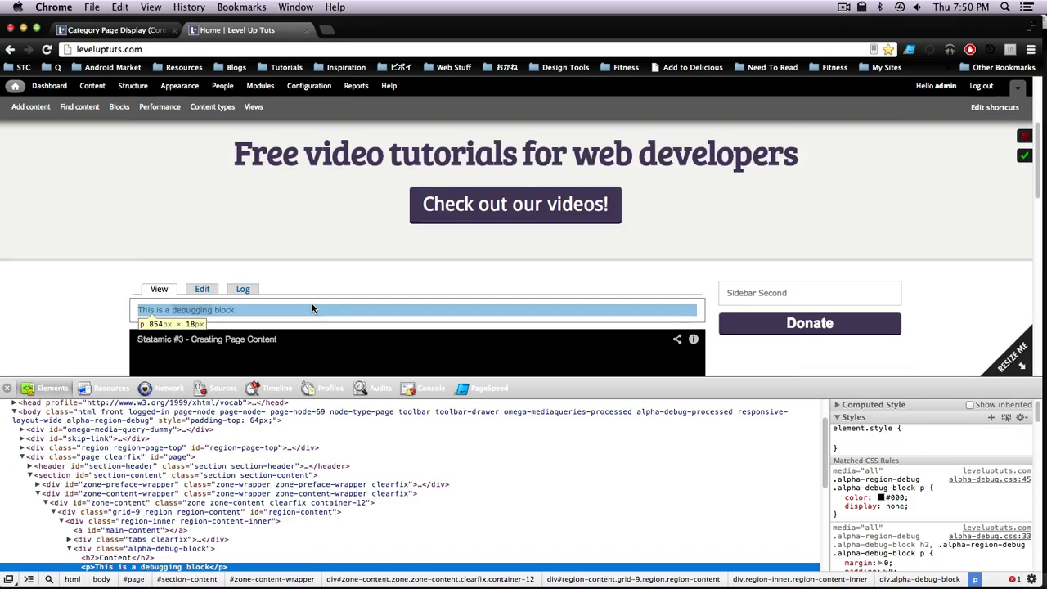
scroll(311, 300, down, 3)
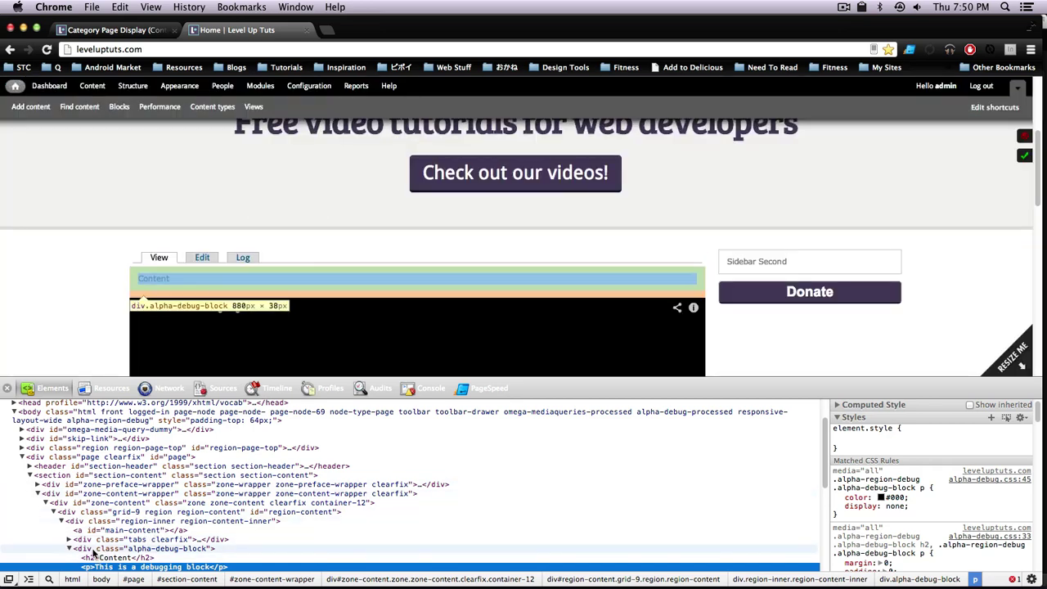
click(95, 513)
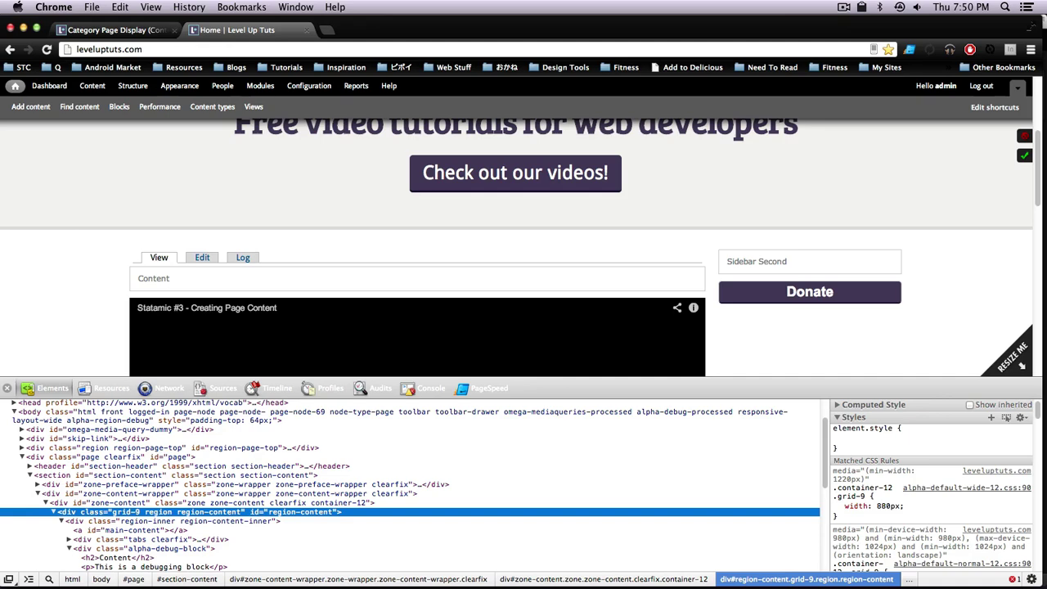
Step: Review the grid-9 width rules in the Styles pane at enlarged DevTools text size
key(super+equal)
key(super+equal)
key(super+equal)
scroll(199, 434, down, 10)
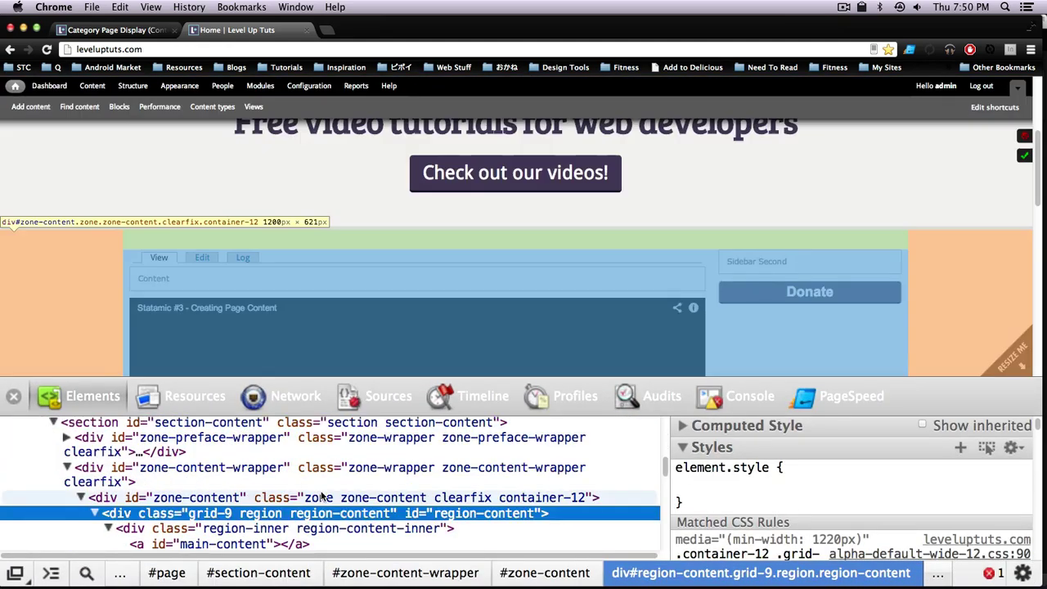
scroll(254, 509, up, 1)
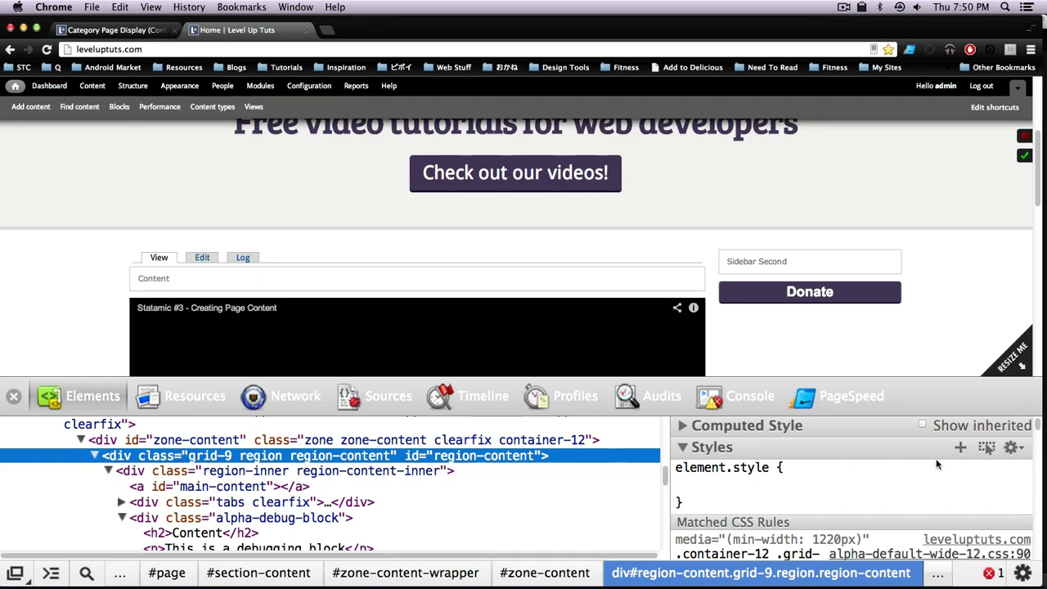
scroll(925, 491, down, 3)
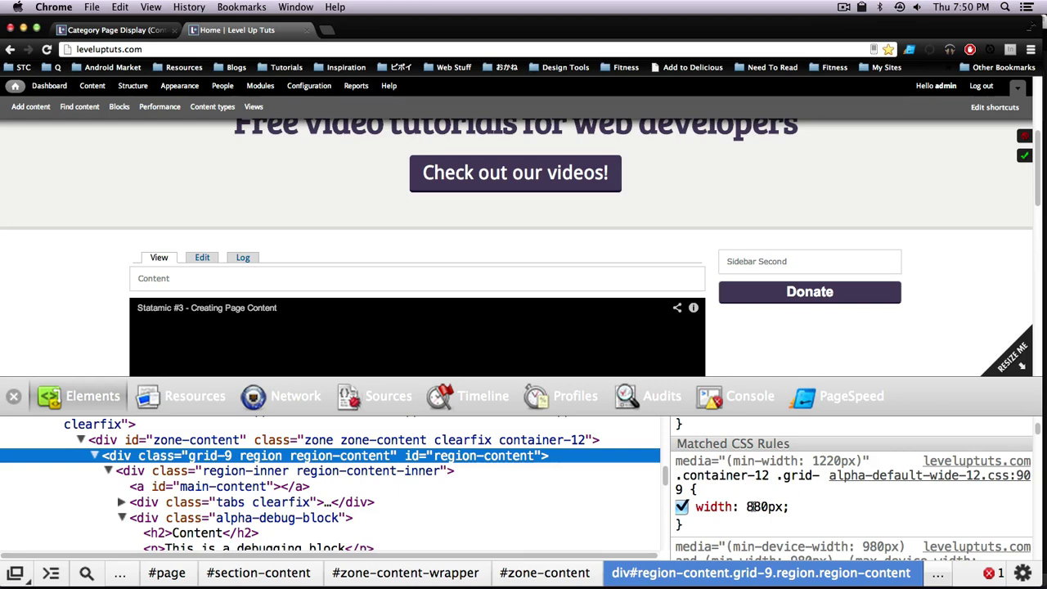
scroll(750, 506, down, 4)
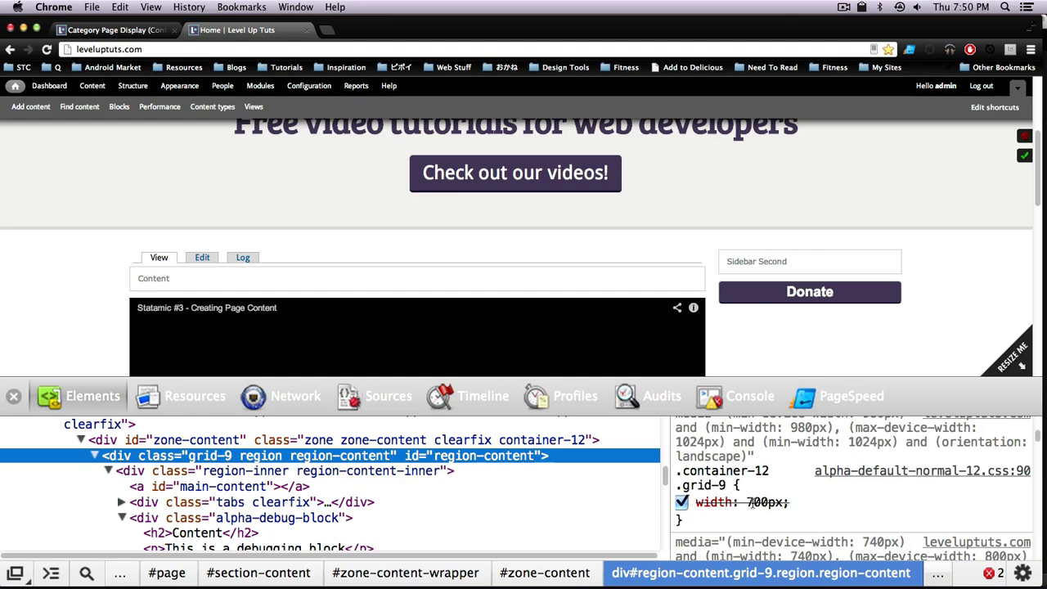
scroll(752, 504, down, 6)
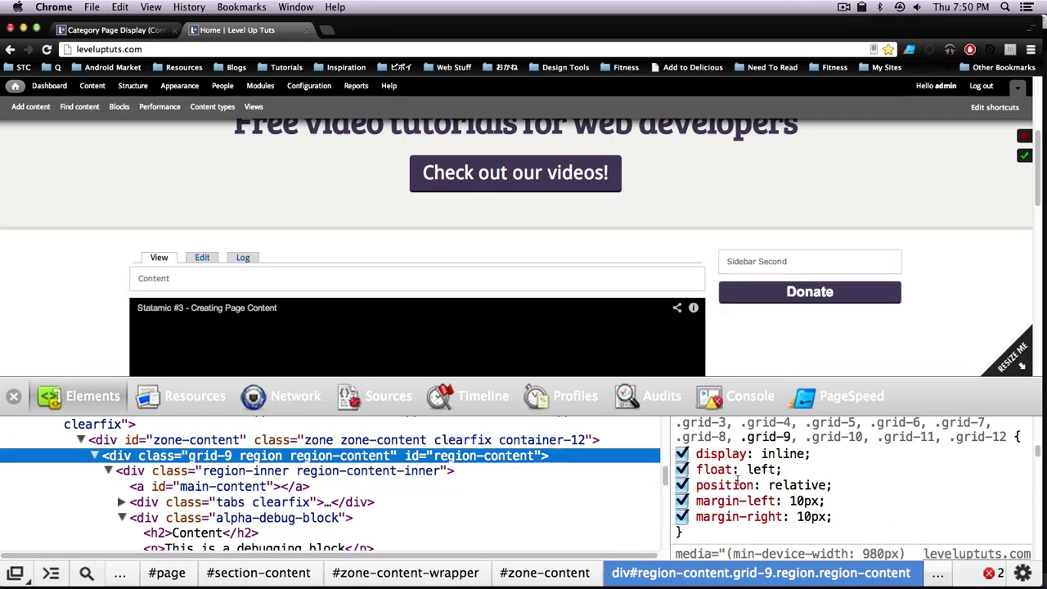
scroll(729, 489, up, 5)
click(683, 447)
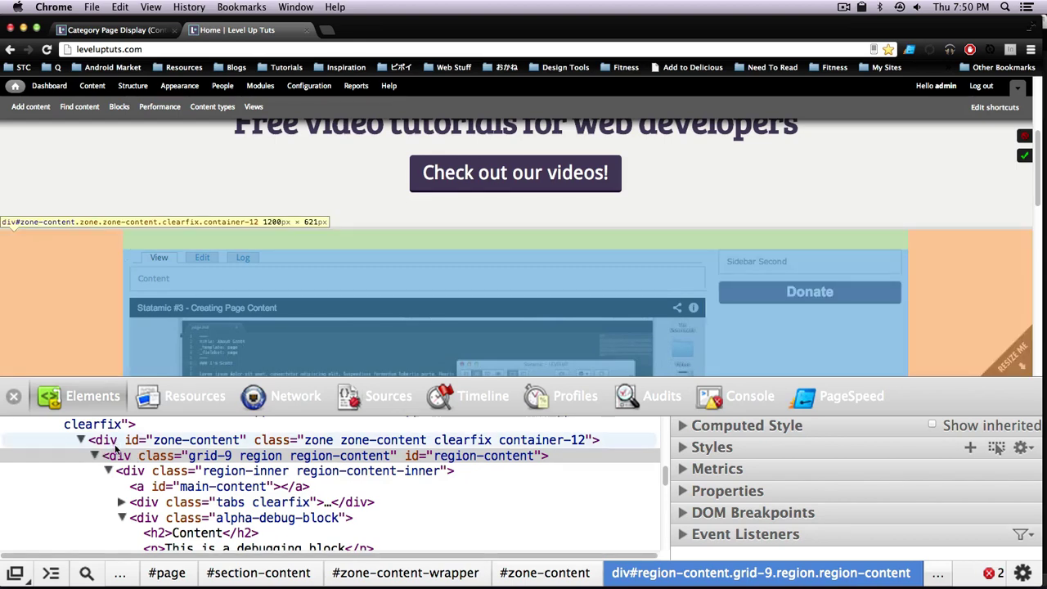
key(super+minus)
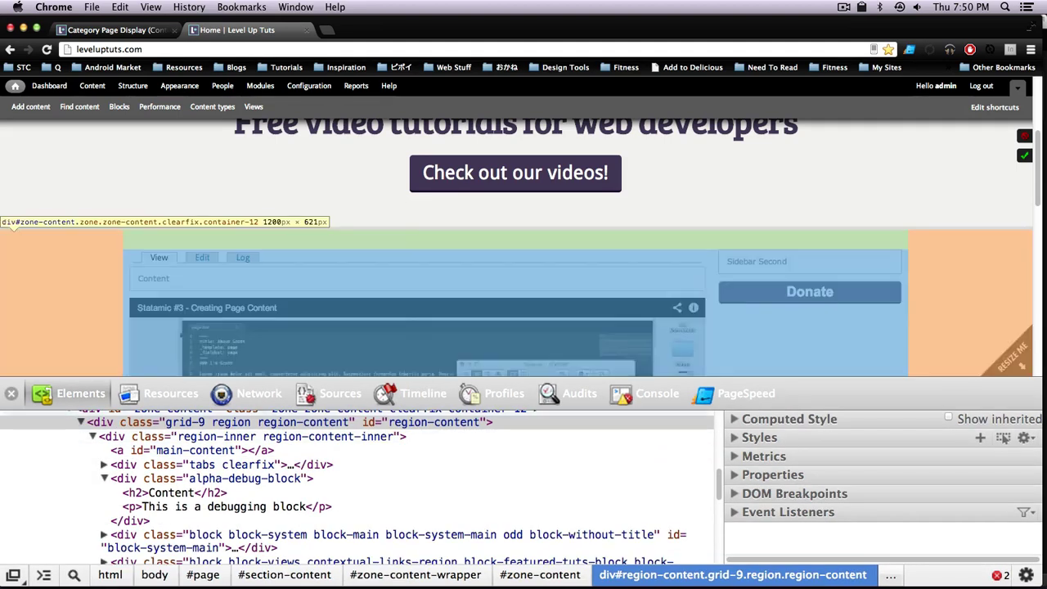
Step: Close DevTools, go to Tutorials, and show Omega's grid overlay with block outlines off
click(10, 396)
scroll(270, 356, up, 5)
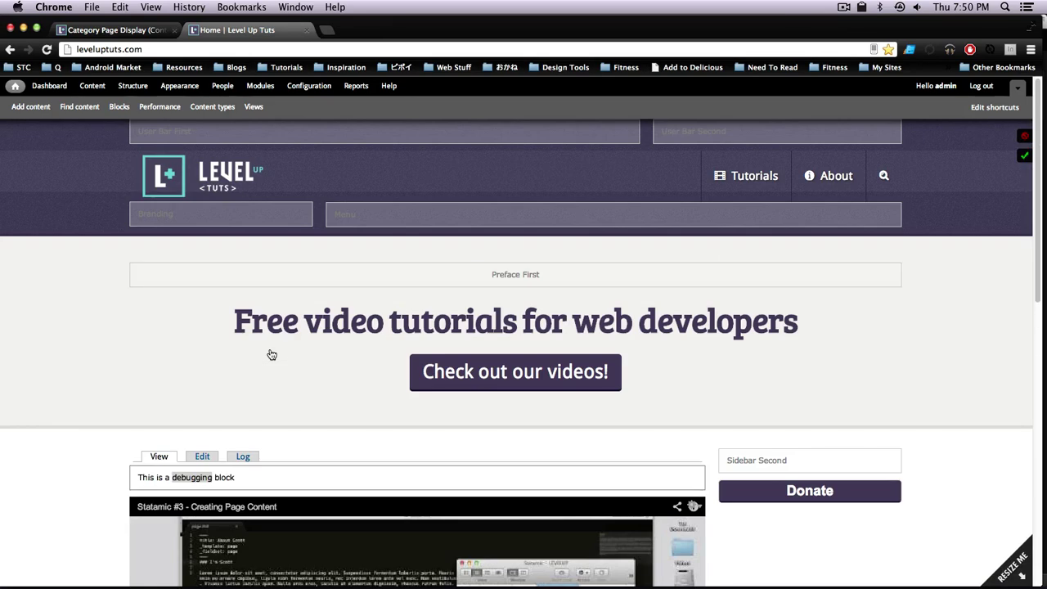
click(739, 185)
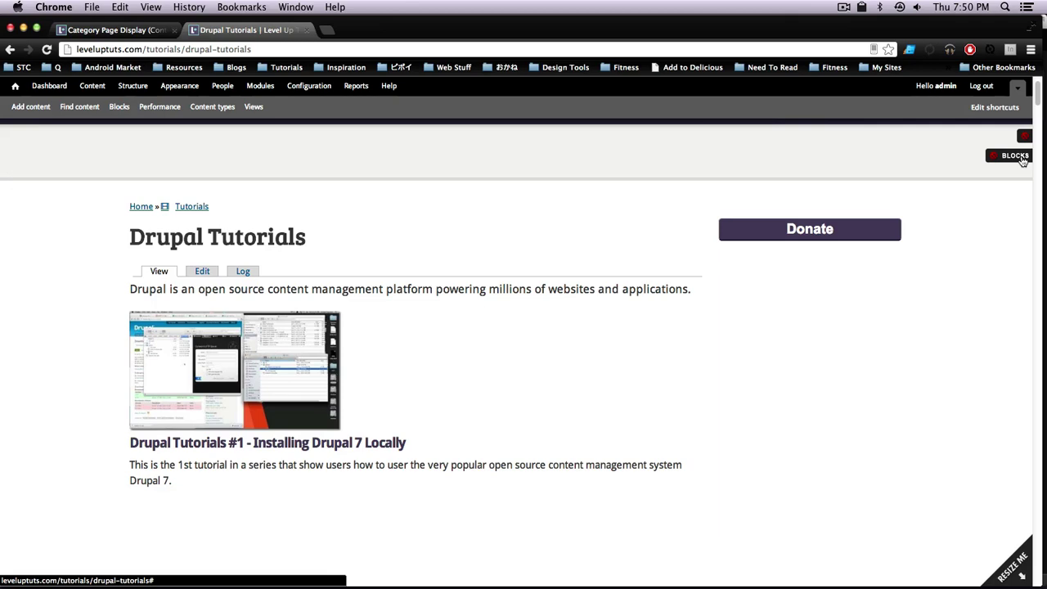
click(1022, 158)
click(1024, 136)
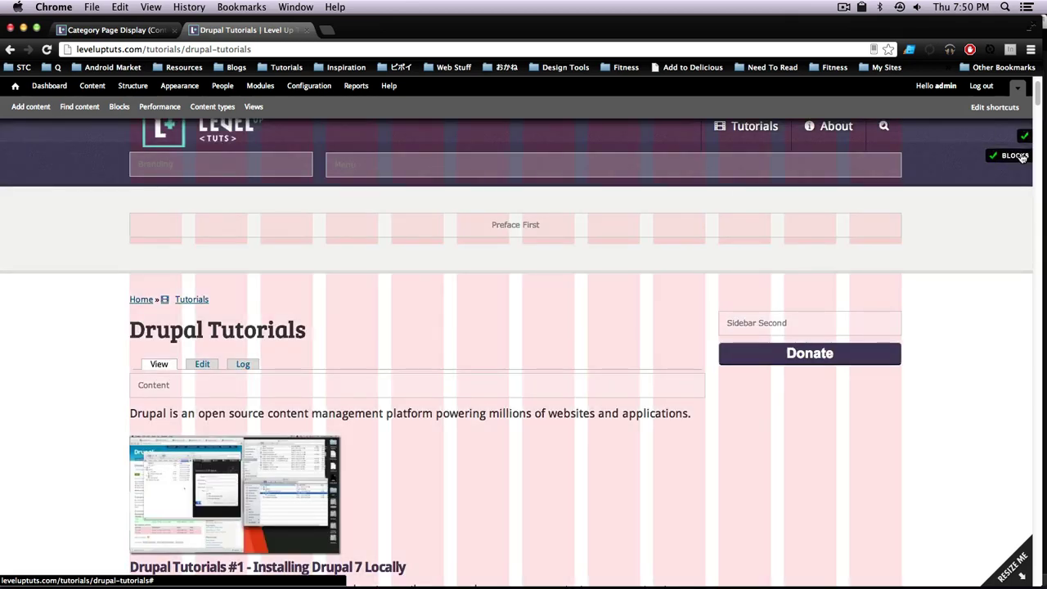
click(1022, 158)
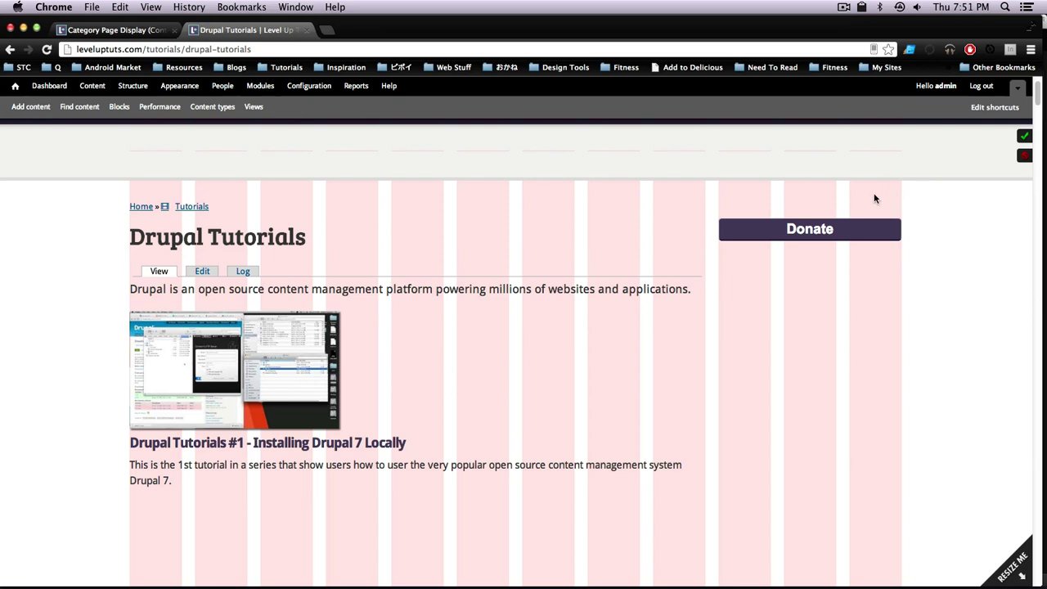
mouse_move(813, 222)
mouse_move(726, 224)
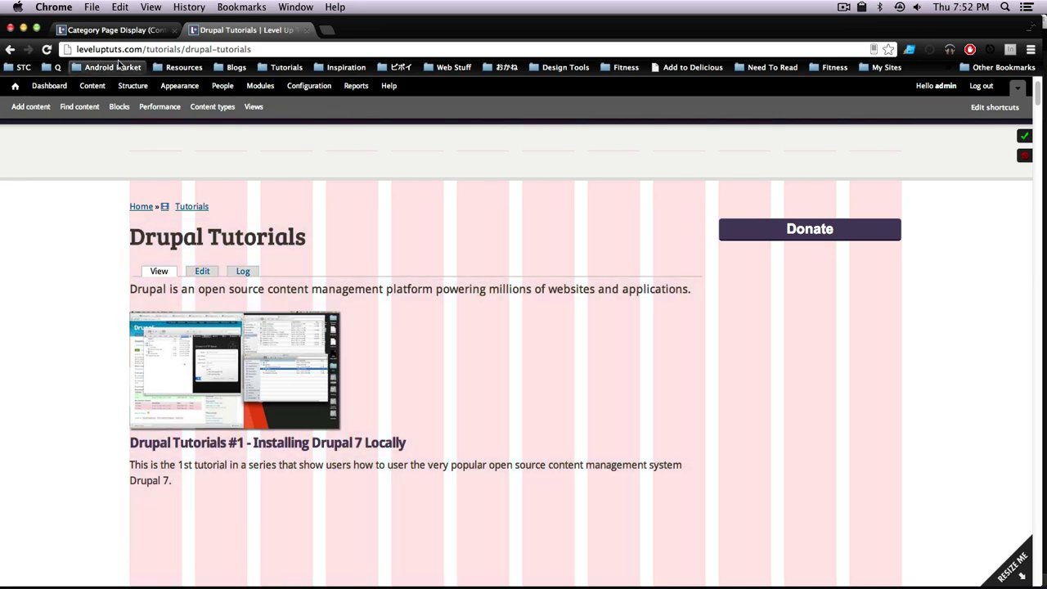
Step: Add grid-4 to the teaser row class for all displays and save the view
click(114, 29)
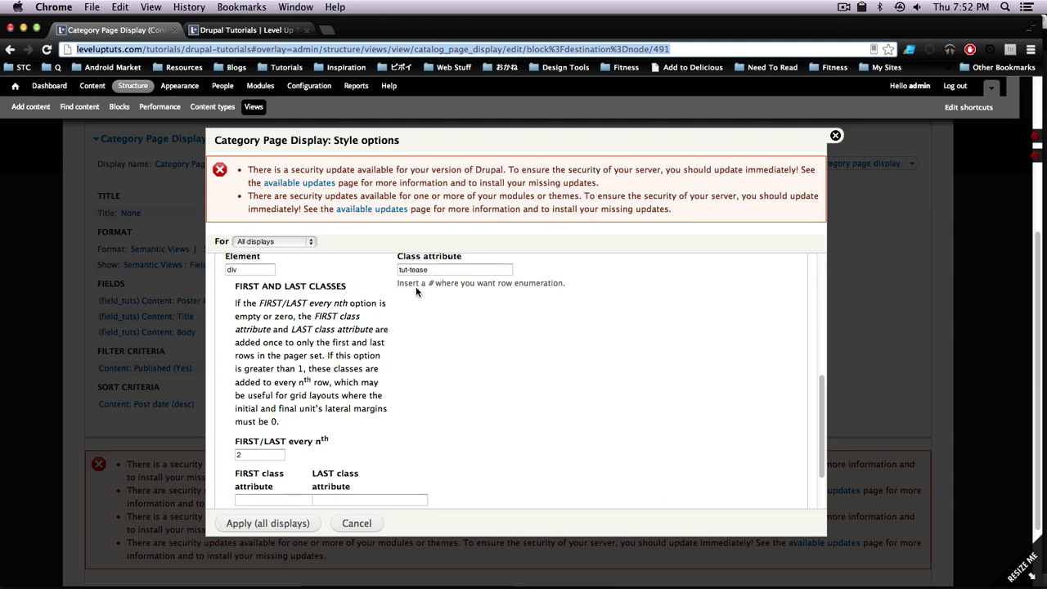
click(440, 270)
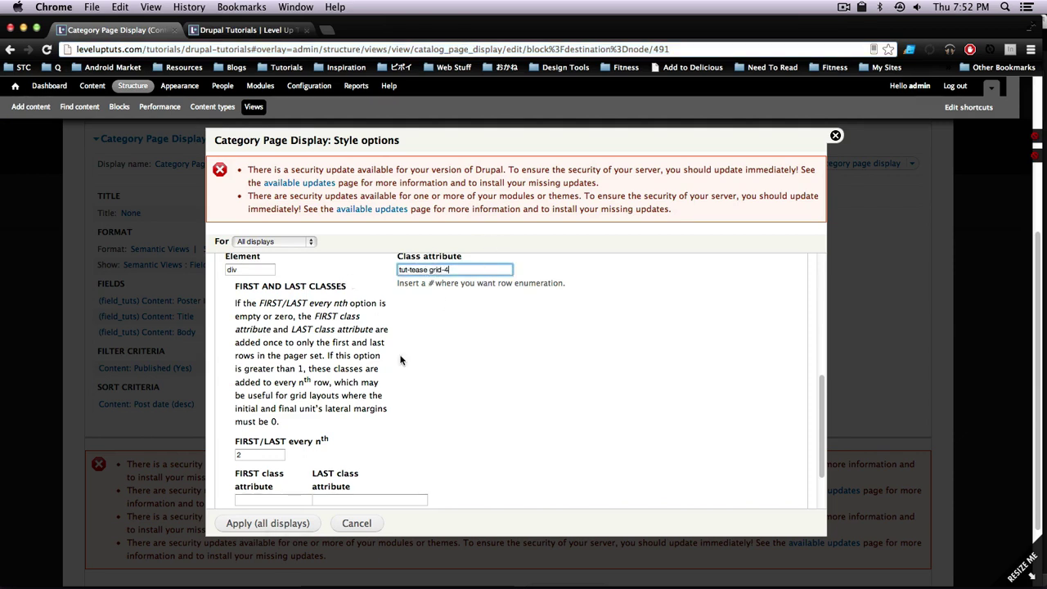
click(281, 523)
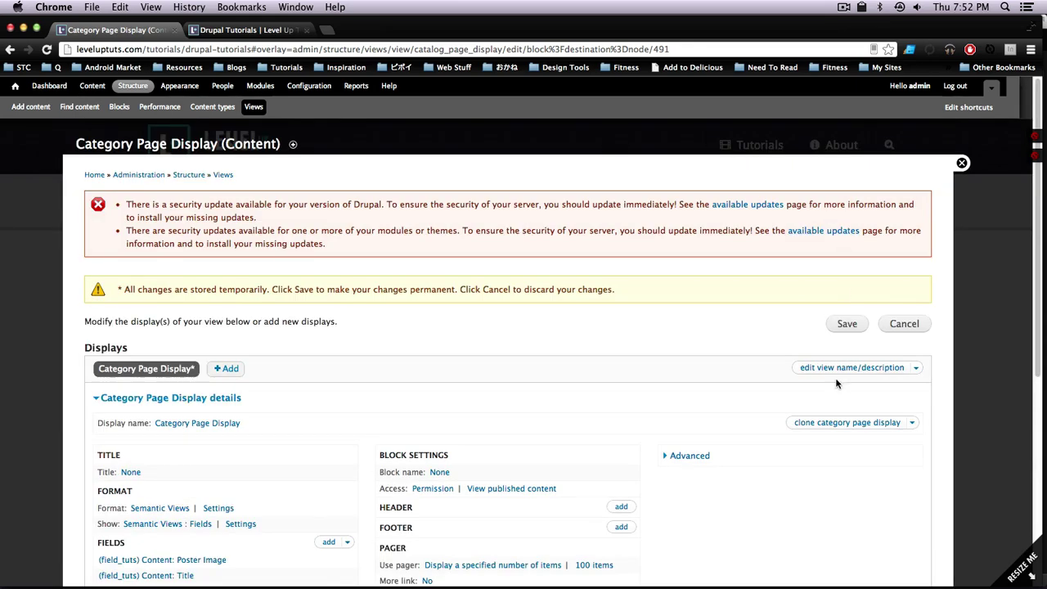
click(847, 324)
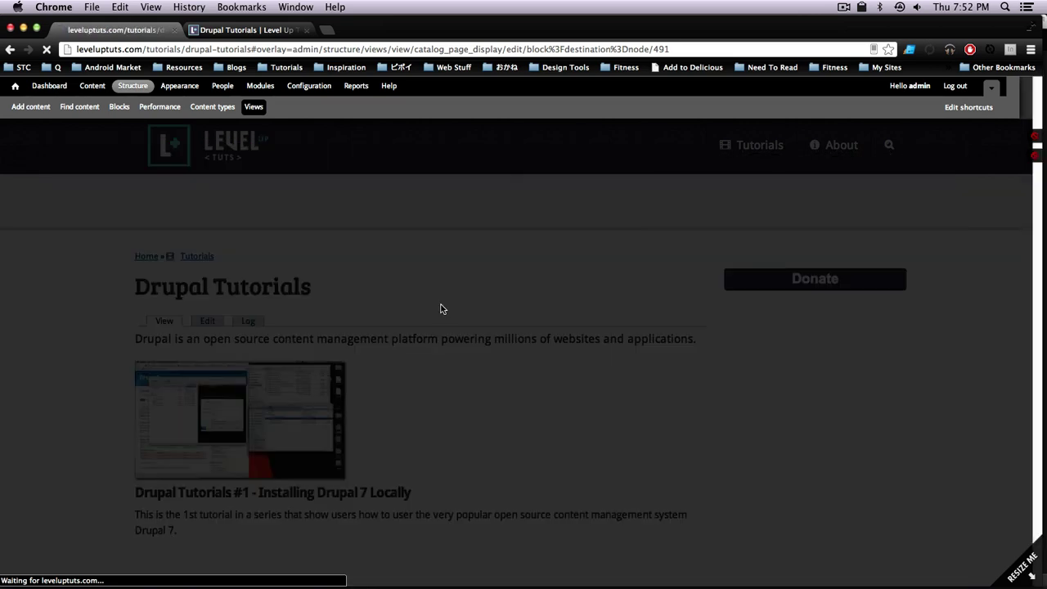
Step: Scroll through the two-per-row teasers on the reloaded Tutorials page and switch on the grid overlay
scroll(442, 321, down, 5)
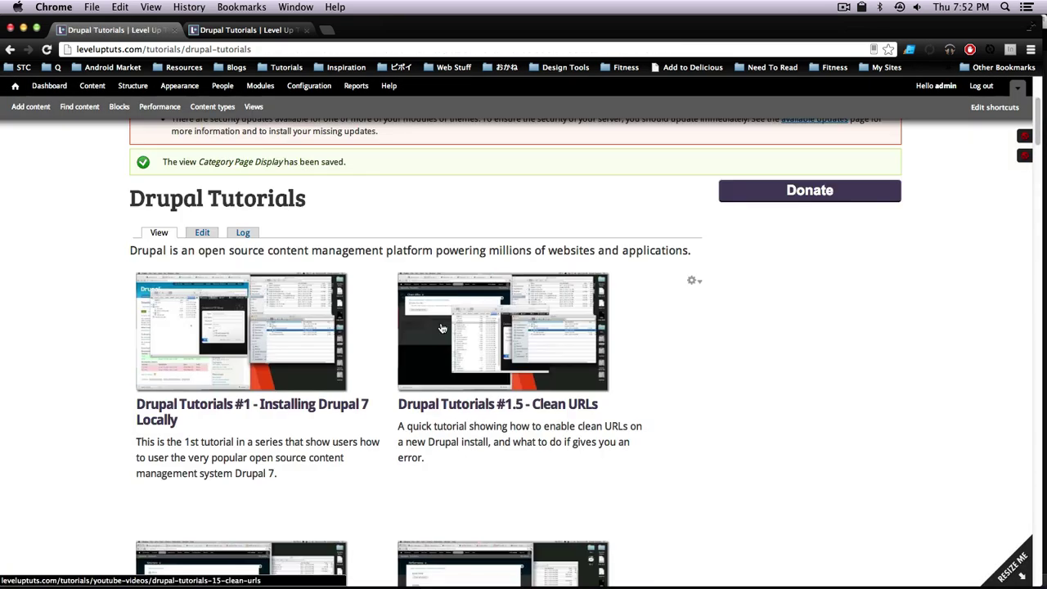
scroll(443, 324, up, 3)
scroll(442, 322, down, 6)
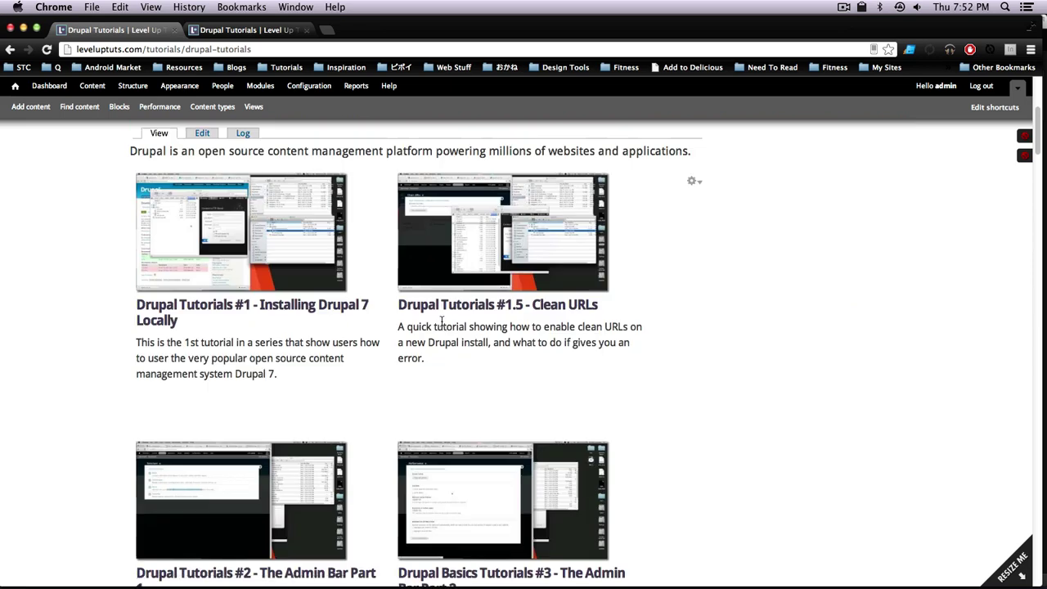
scroll(441, 322, up, 6)
scroll(438, 322, up, 3)
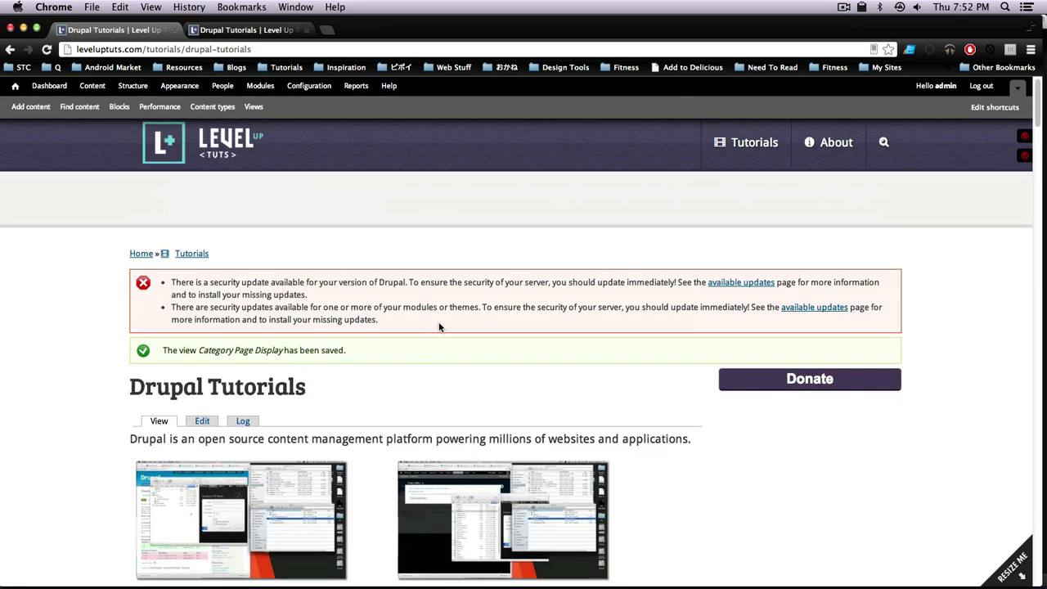
scroll(439, 323, down, 2)
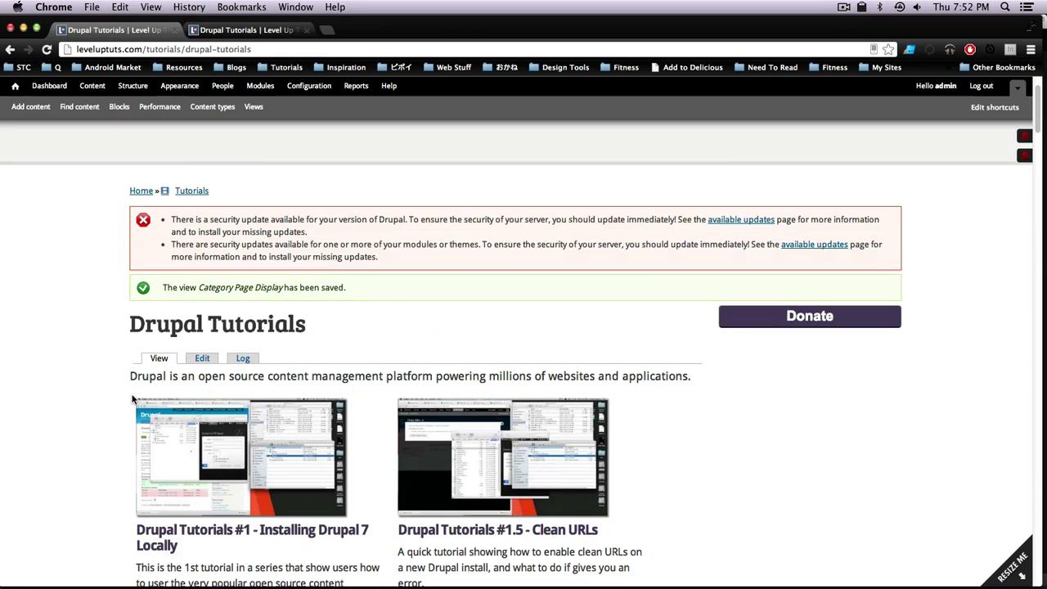
mouse_move(134, 405)
drag(129, 377, 286, 373)
drag(157, 328, 137, 325)
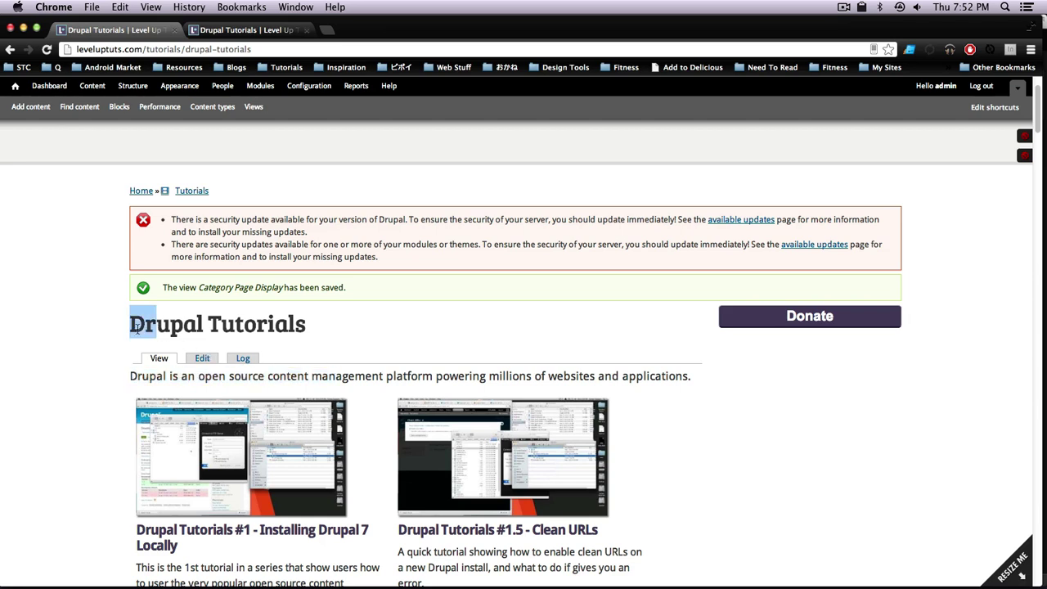
scroll(122, 416, down, 2)
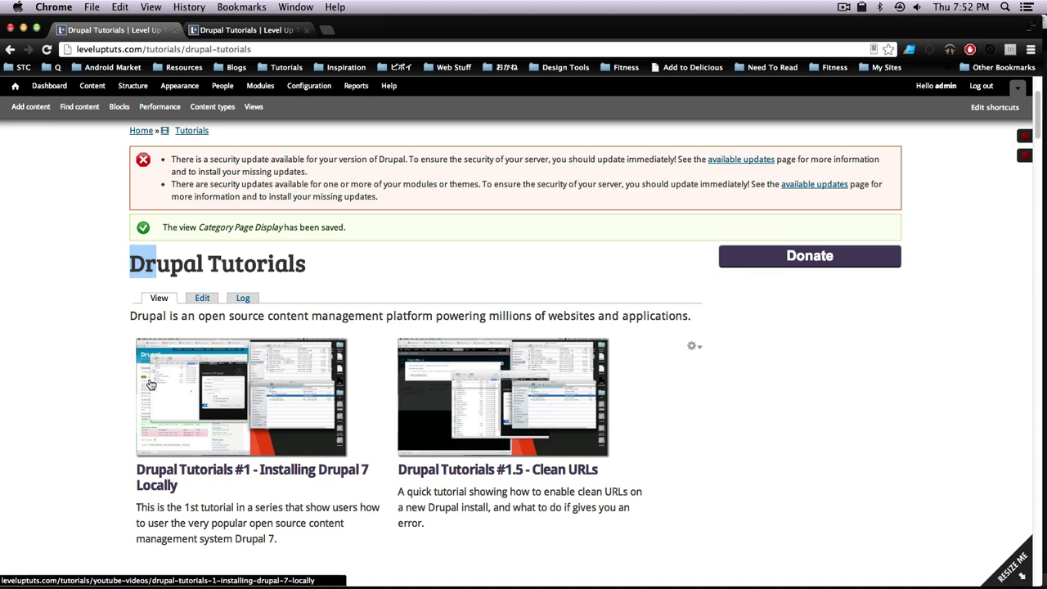
scroll(212, 374, down, 3)
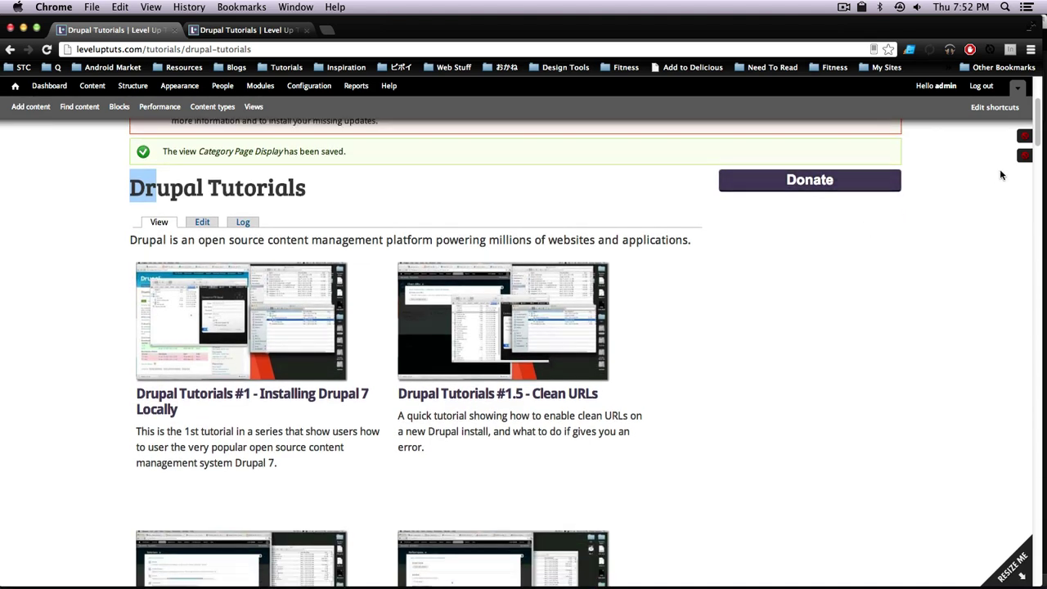
click(1025, 136)
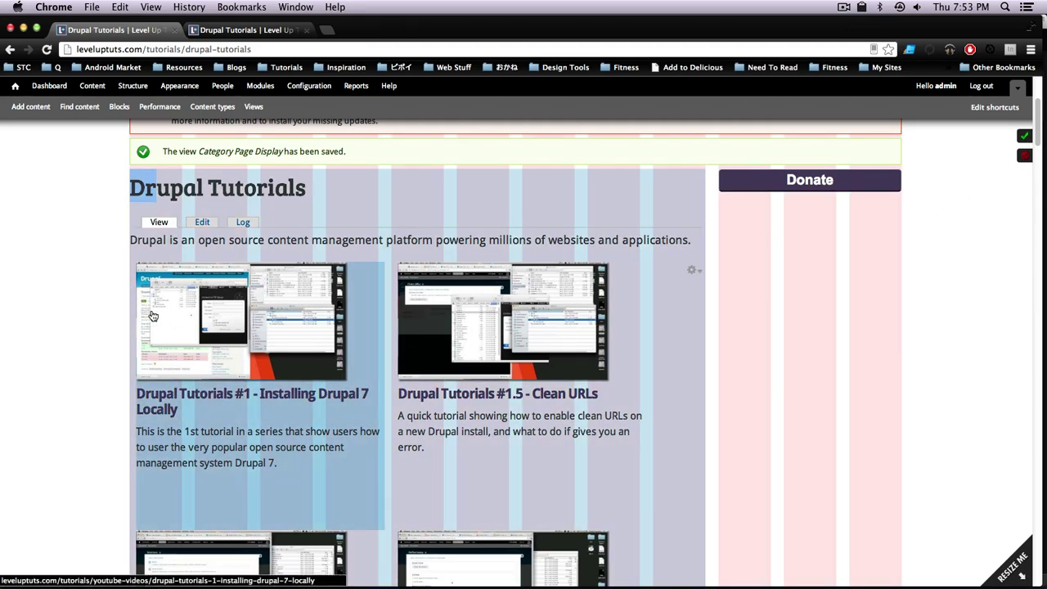
right_click(218, 306)
click(268, 476)
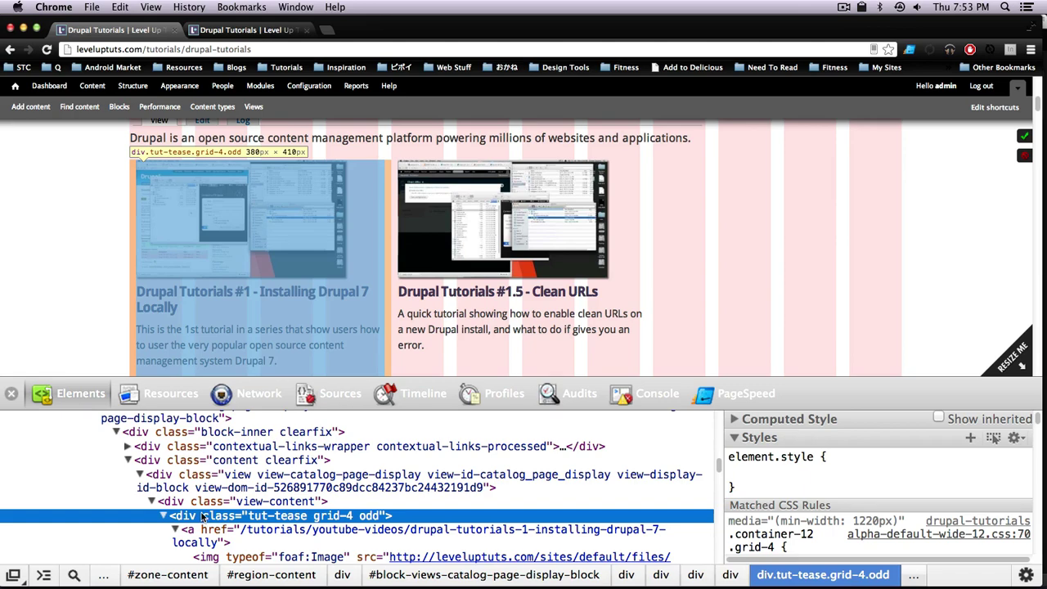
scroll(181, 463, up, 3)
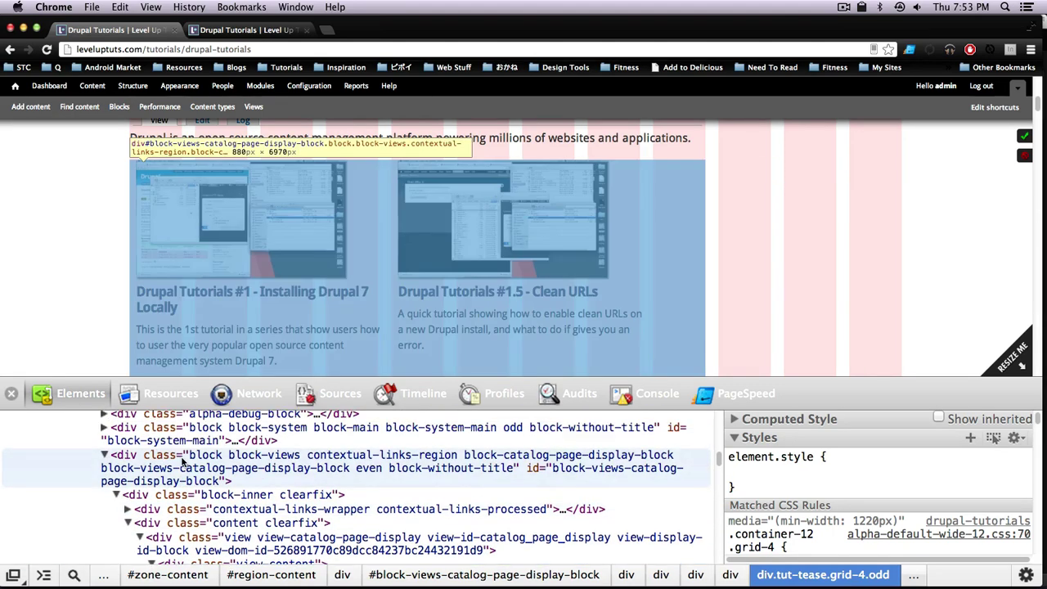
scroll(173, 463, up, 5)
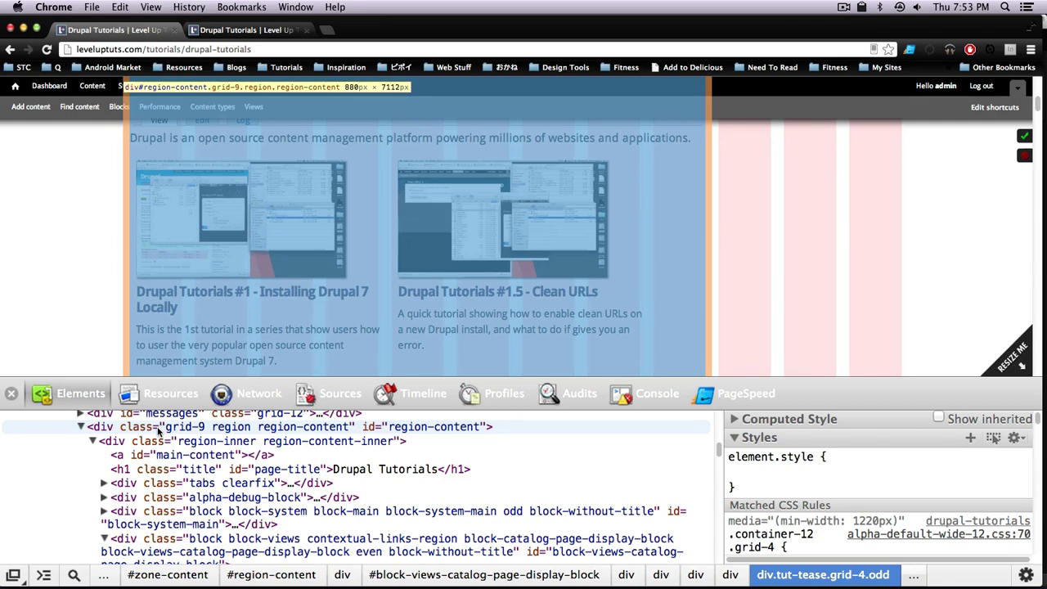
click(160, 431)
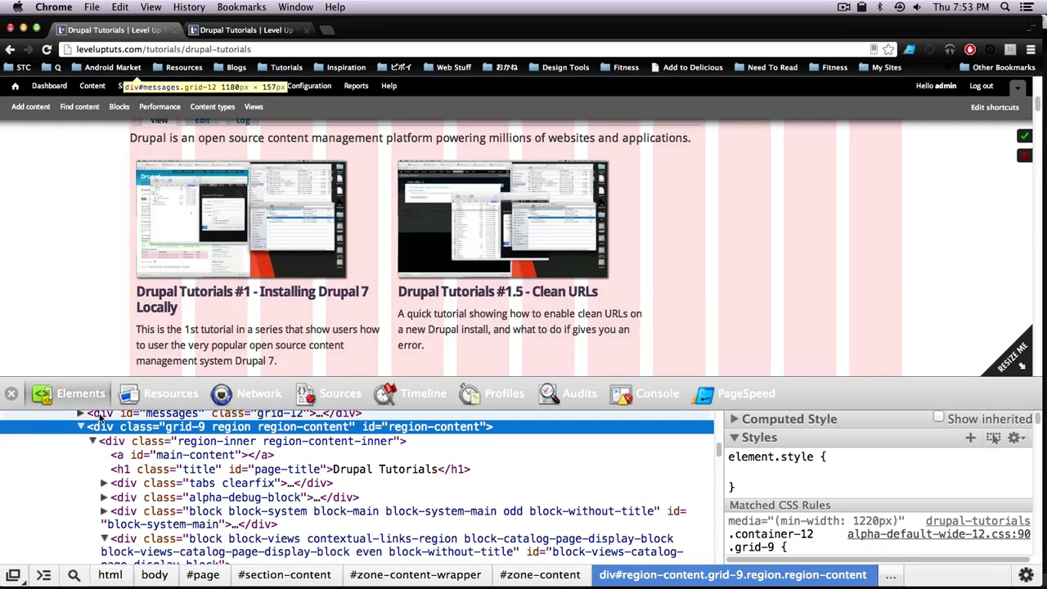
click(12, 394)
key(super+r)
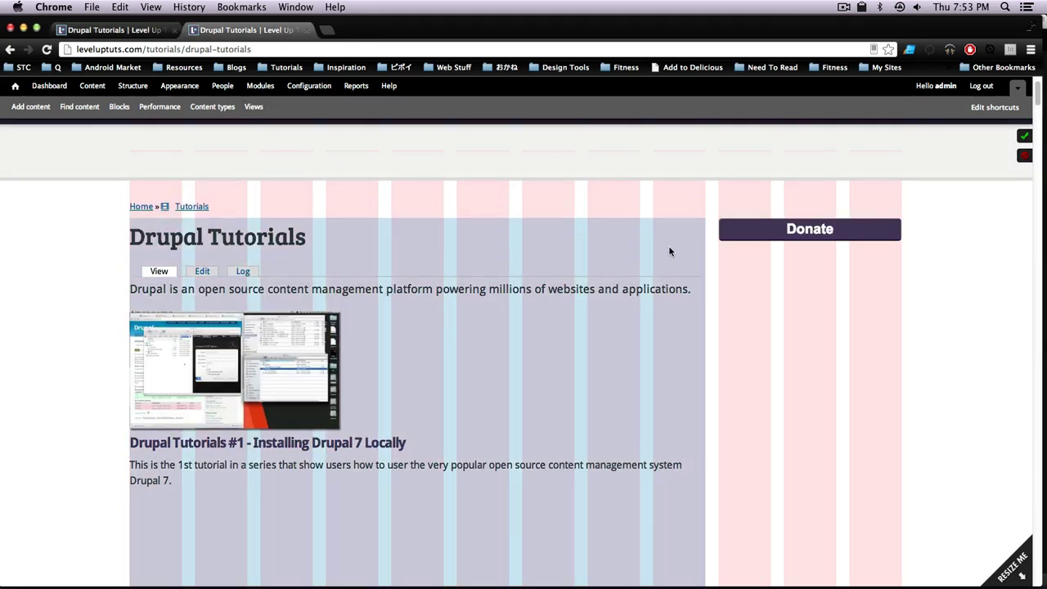
scroll(646, 229, down, 3)
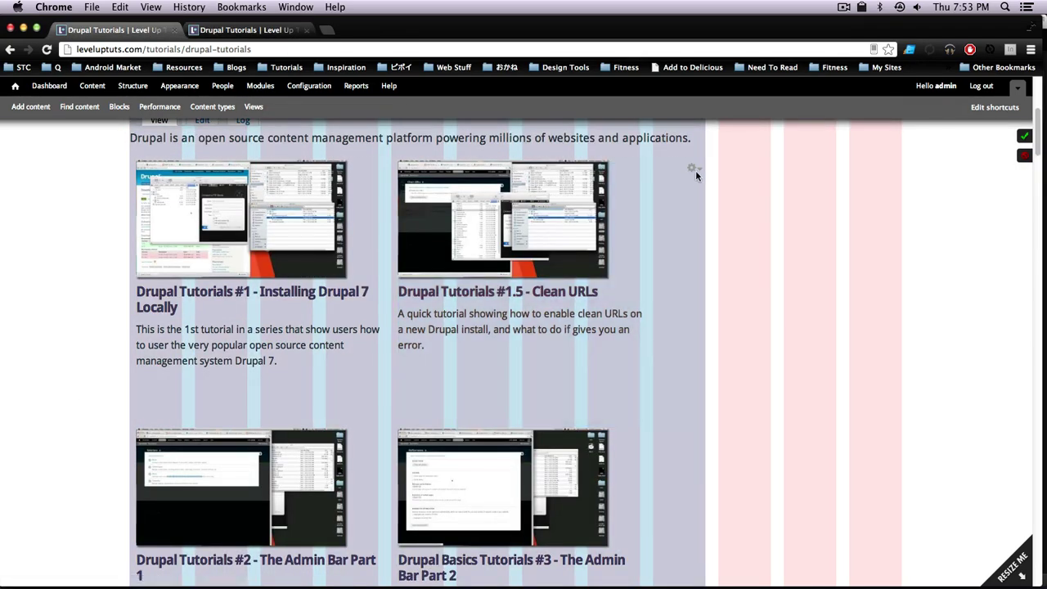
Step: Open the listing view's format settings and confirm FIRST/LAST classes apply every 2nd row
click(694, 168)
click(686, 184)
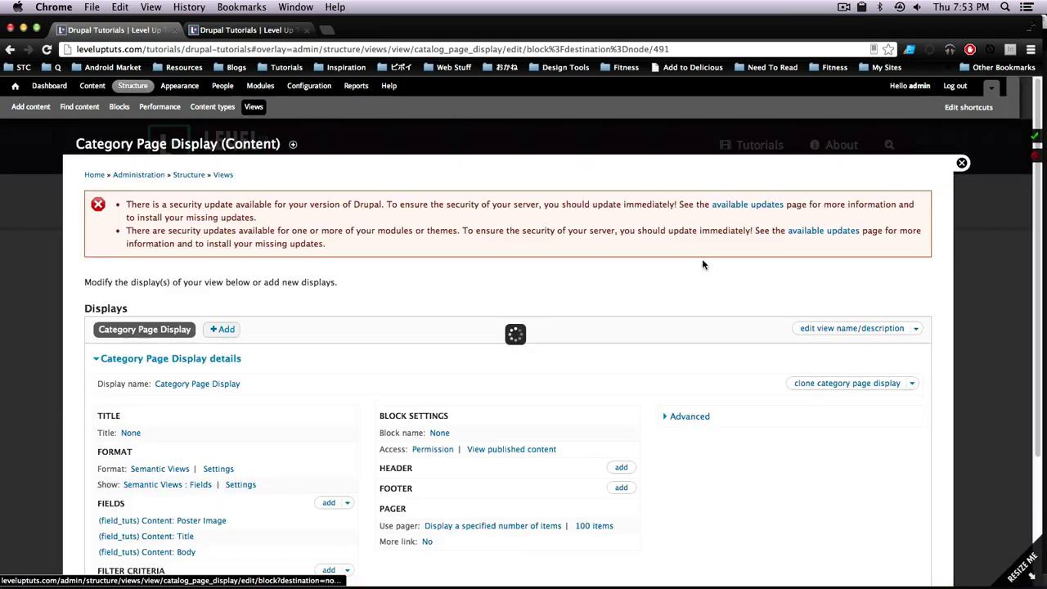
scroll(679, 274, down, 2)
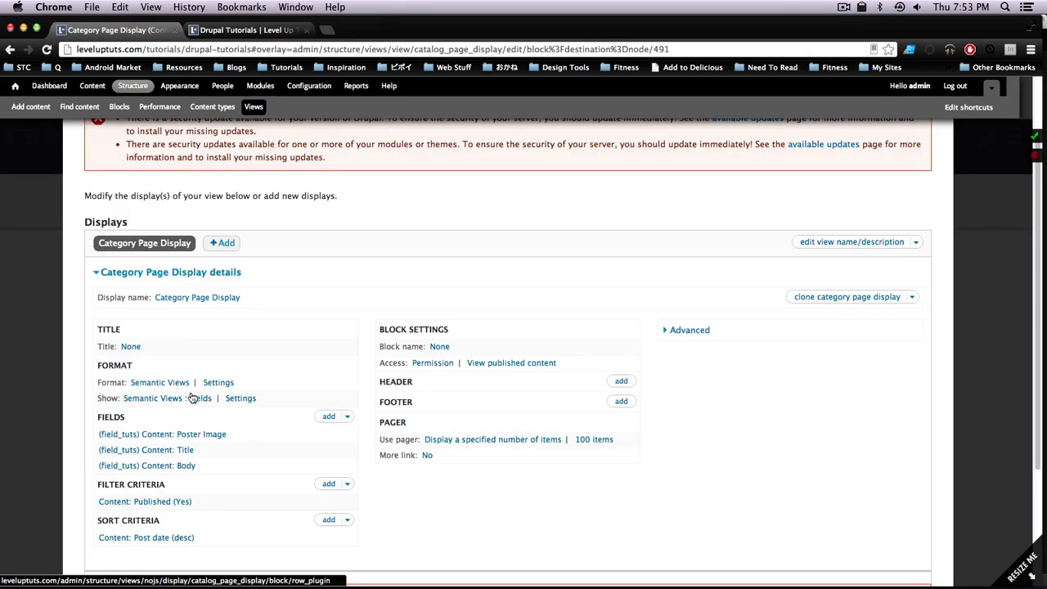
click(229, 384)
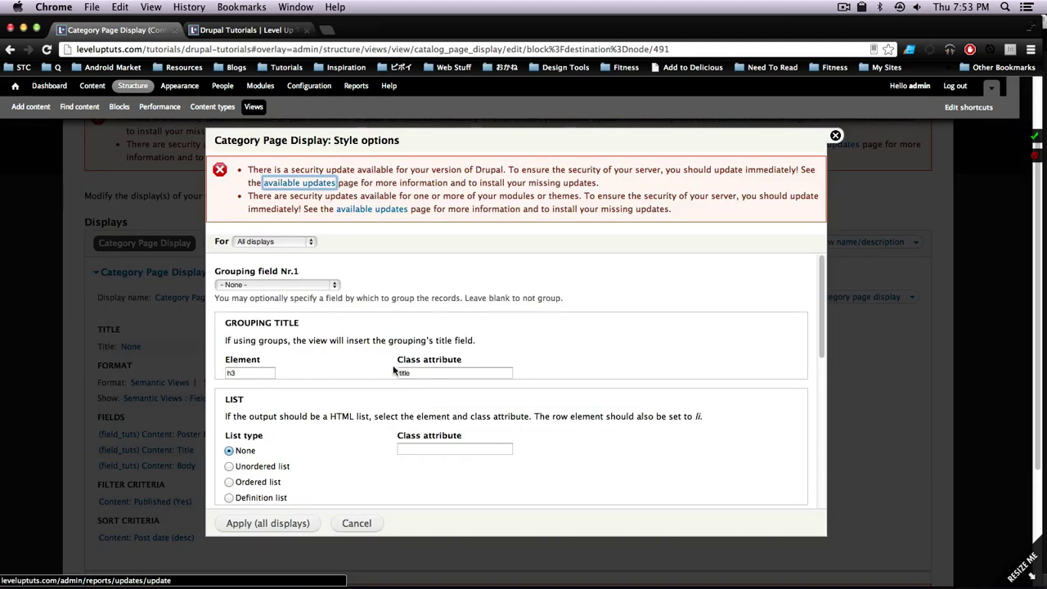
scroll(446, 365, down, 10)
scroll(446, 366, up, 2)
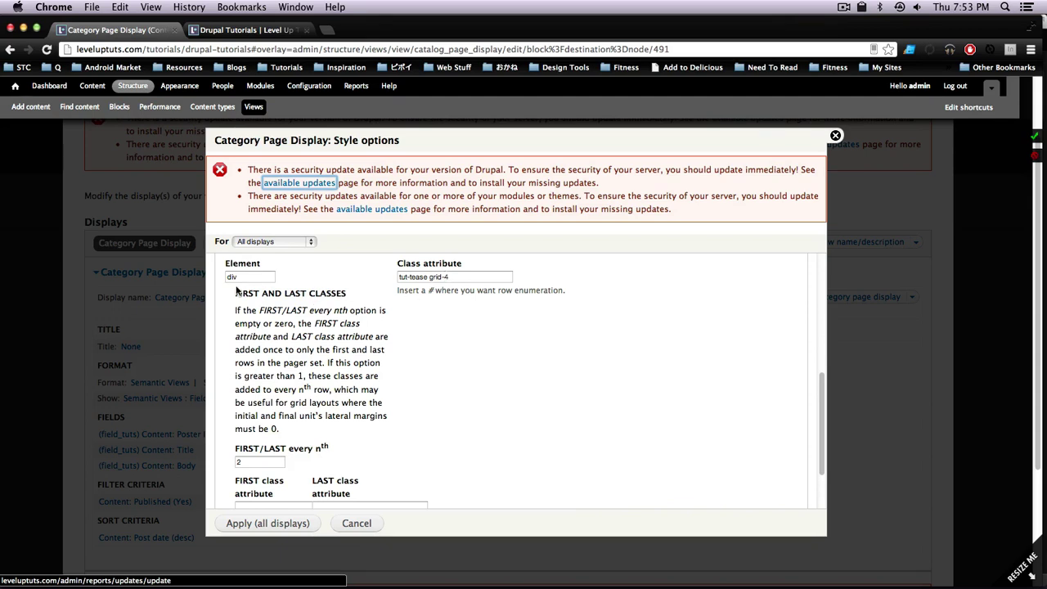
click(264, 293)
double_click(286, 293)
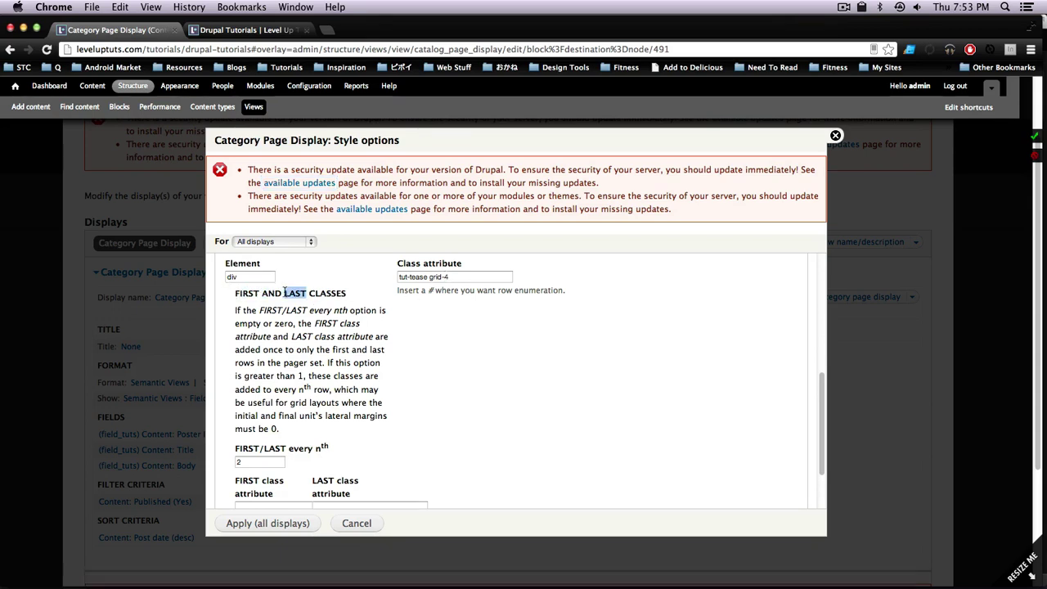
click(248, 462)
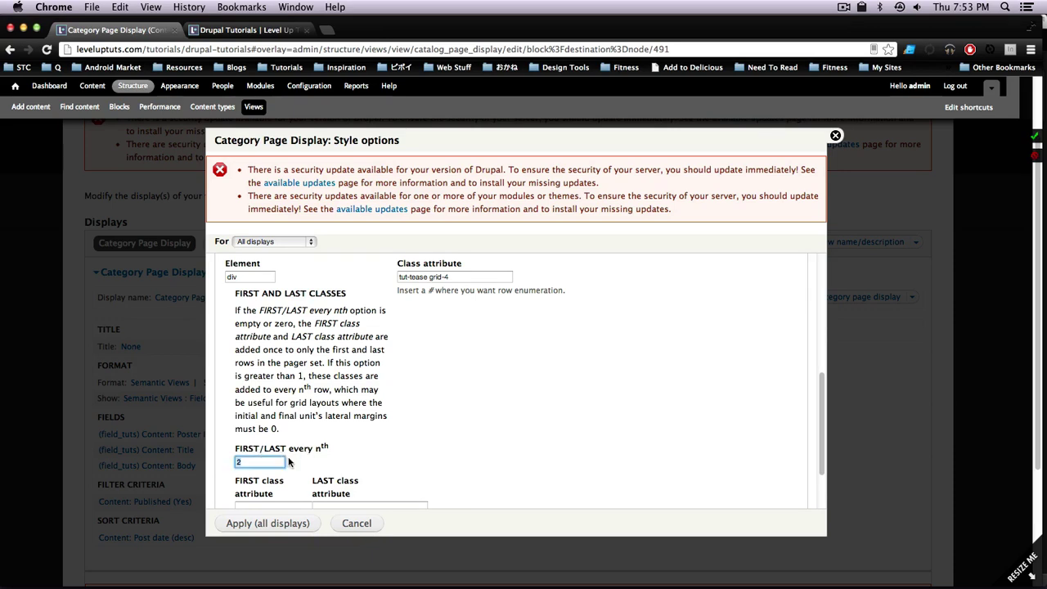
scroll(331, 451, down, 3)
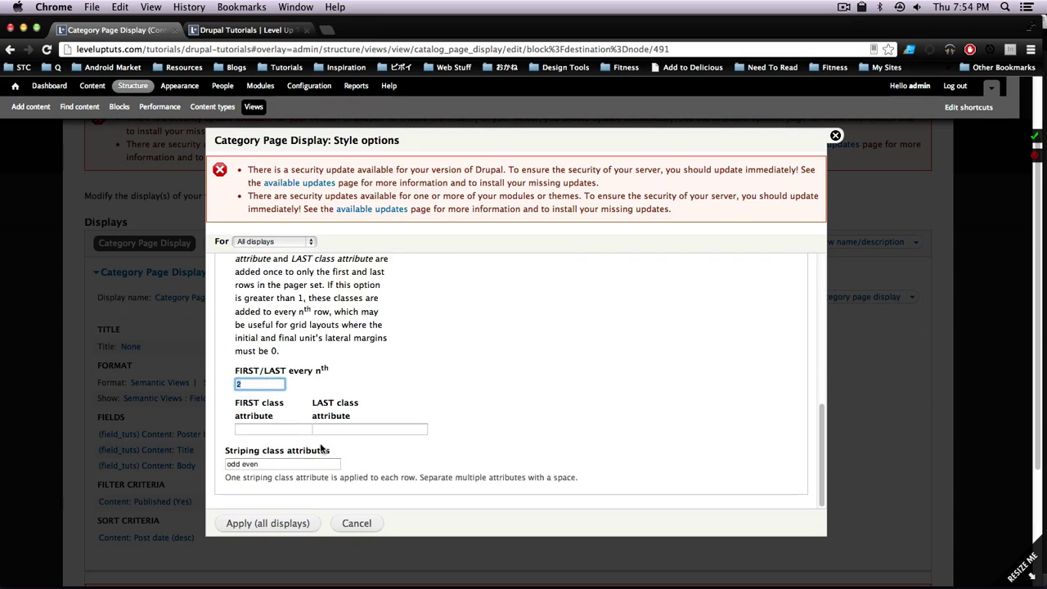
Step: Set the FIRST class to alpha and LAST class to omega, applied to all displays
click(254, 430)
click(396, 433)
click(295, 430)
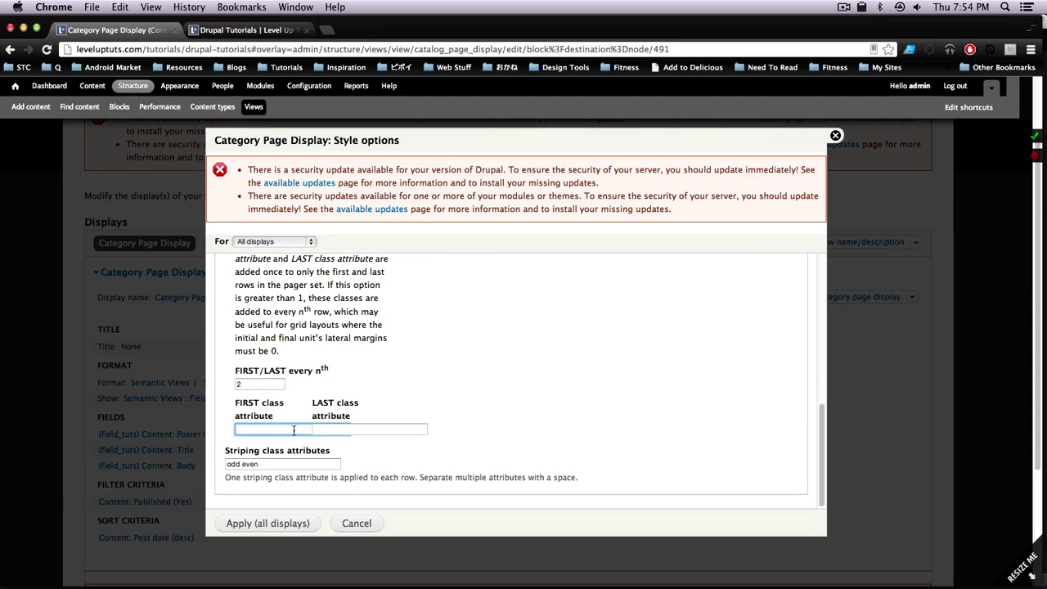
text(alpha)
key(Tab)
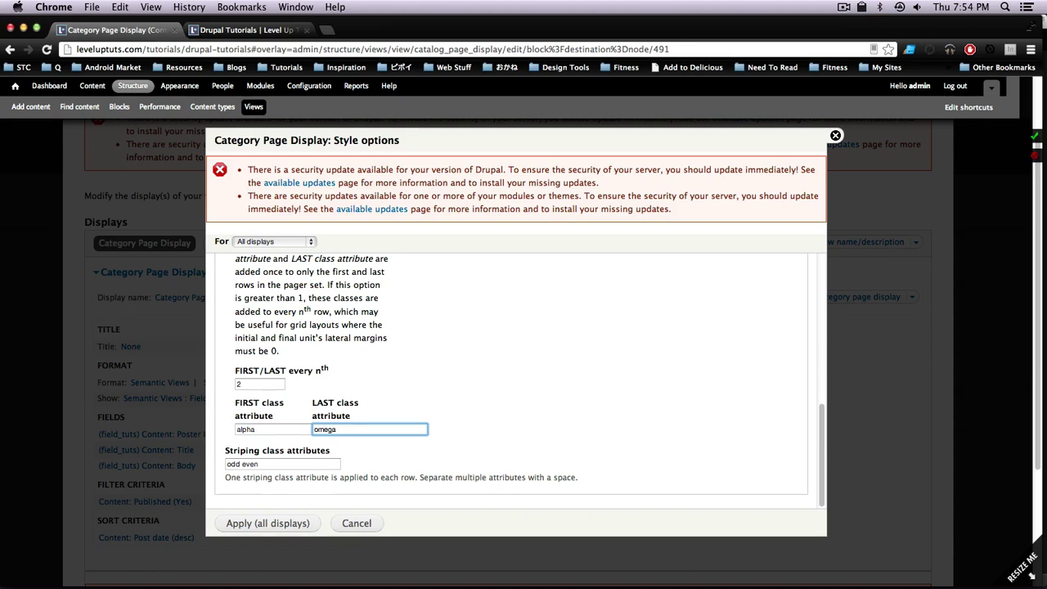
double_click(259, 432)
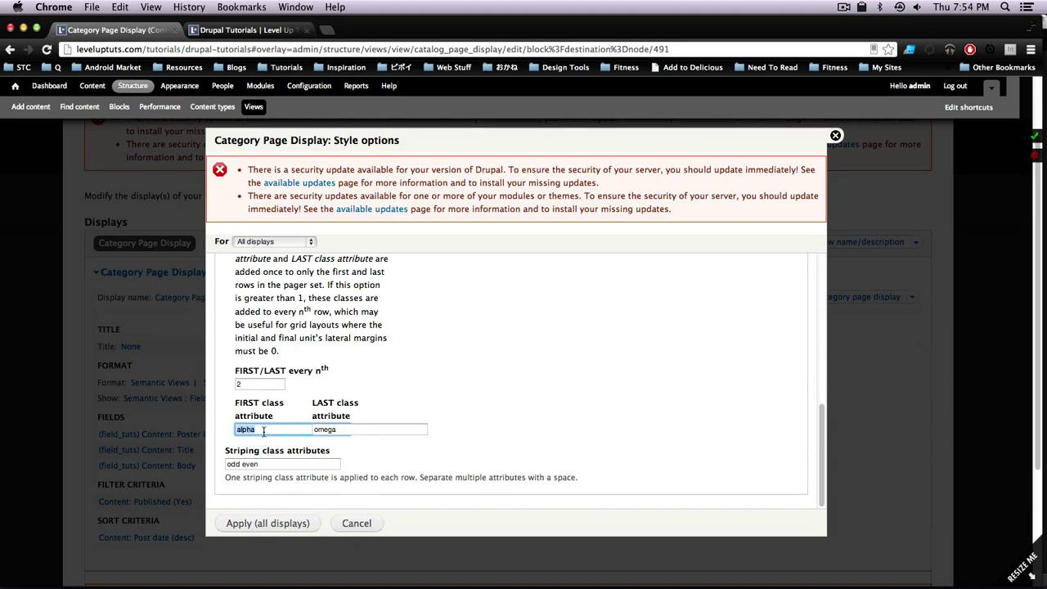
double_click(359, 429)
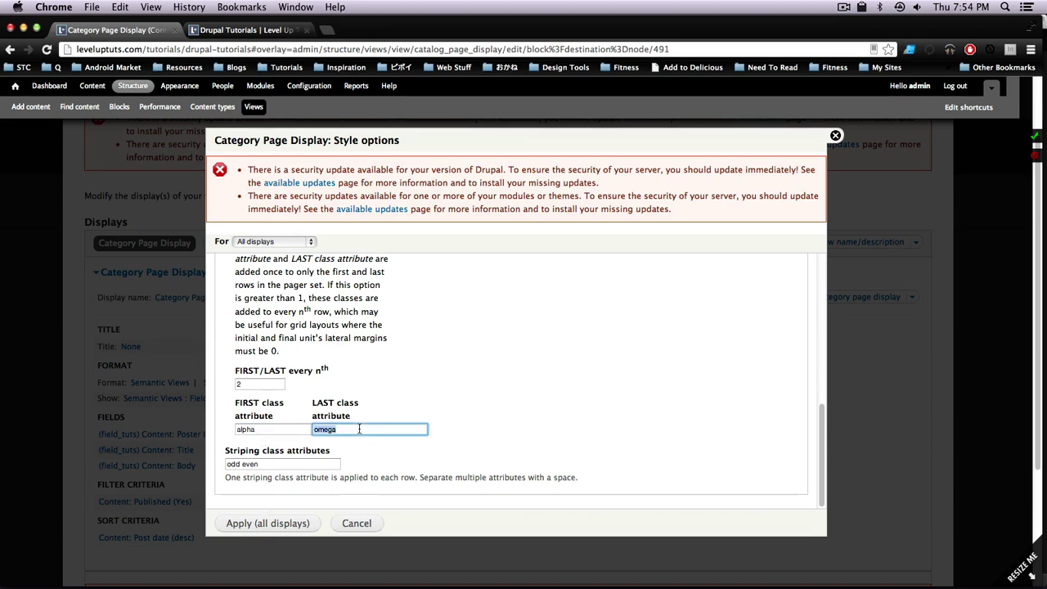
click(273, 531)
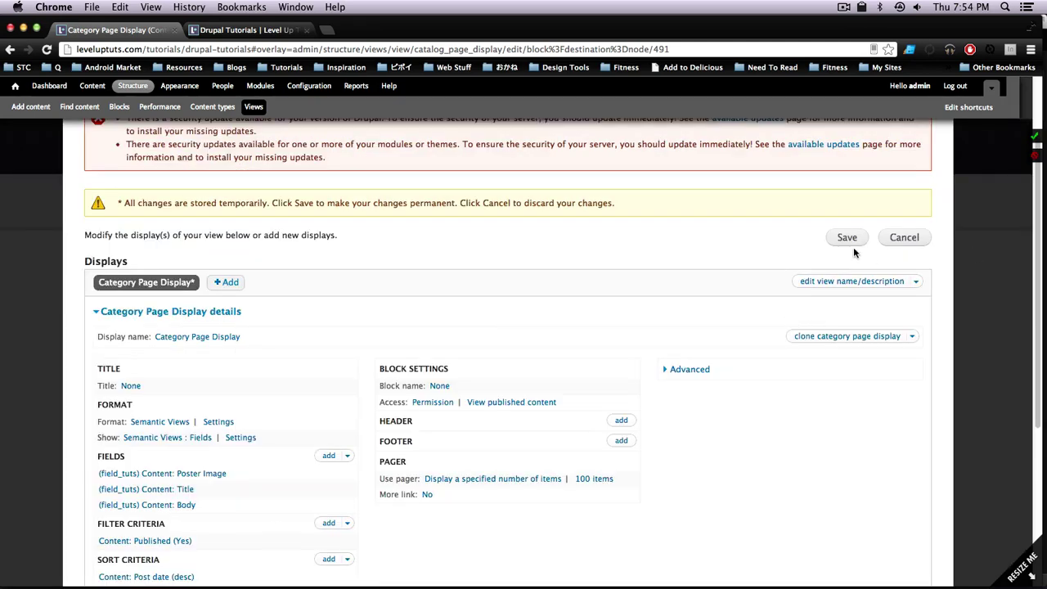
Step: Save the Category Page Display view and scroll the Tutorials page to check the two-column grid
click(848, 239)
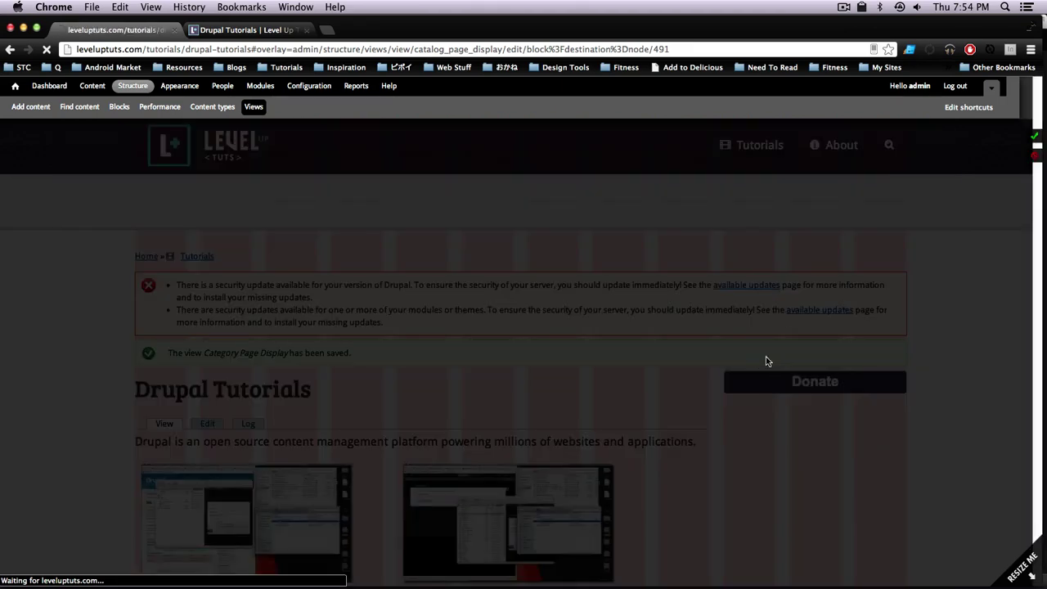
scroll(712, 387, down, 2)
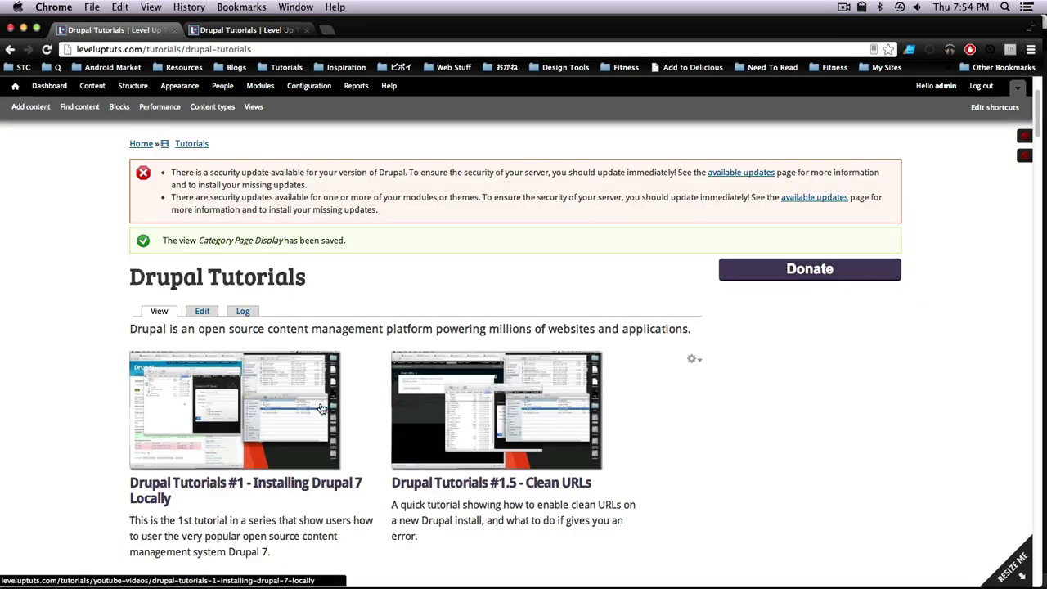
scroll(278, 383, down, 5)
scroll(278, 383, up, 2)
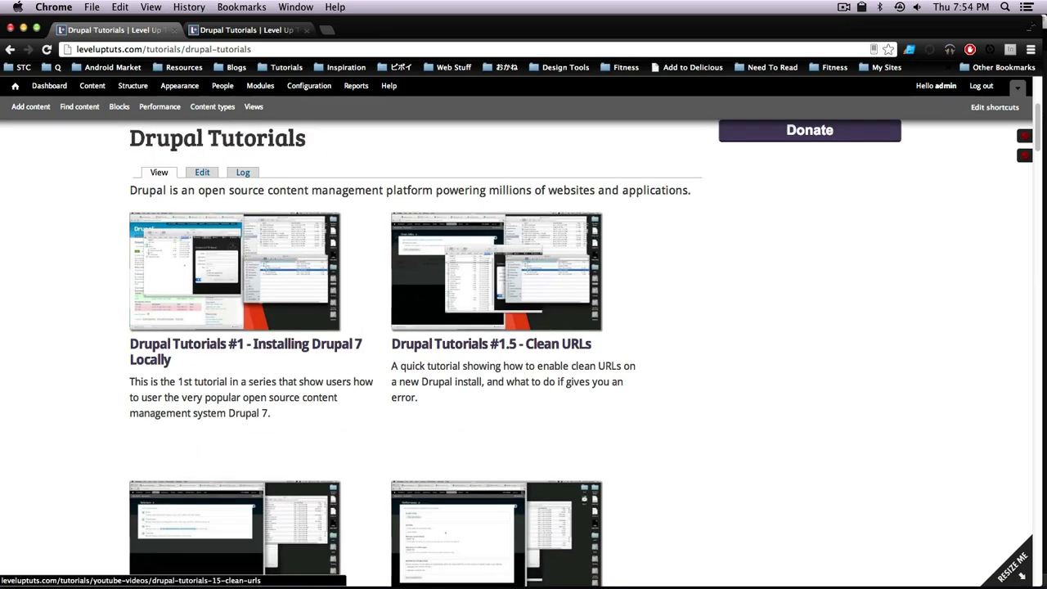
scroll(725, 279, down, 10)
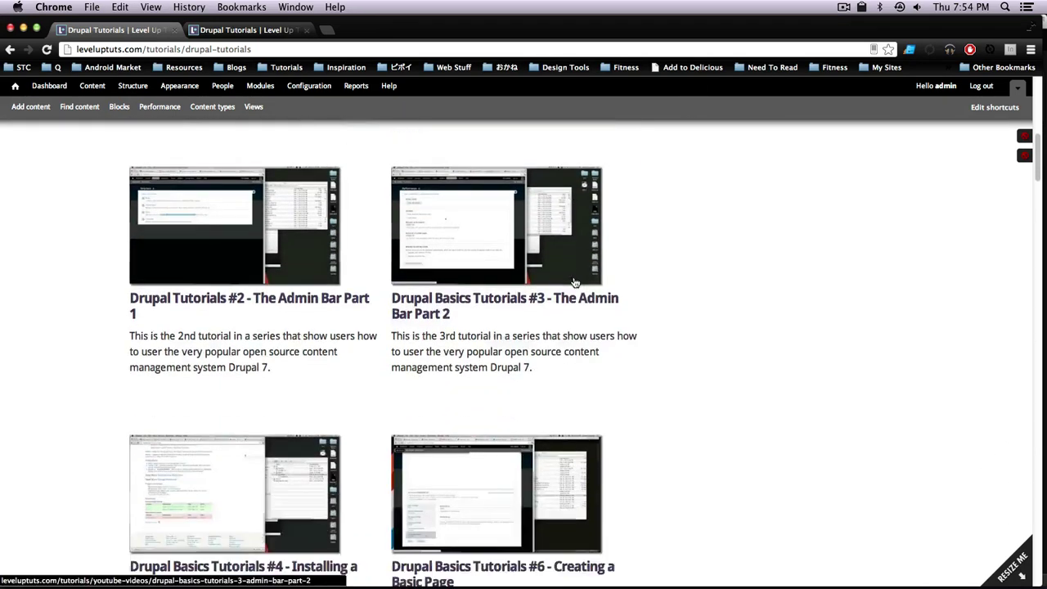
scroll(574, 282, down, 18)
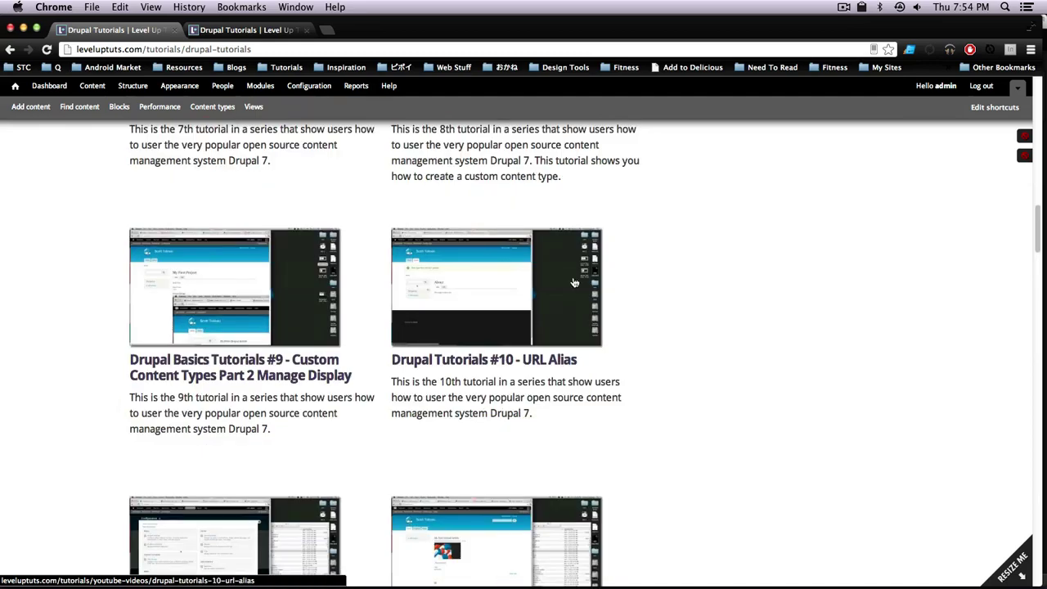
scroll(573, 282, down, 15)
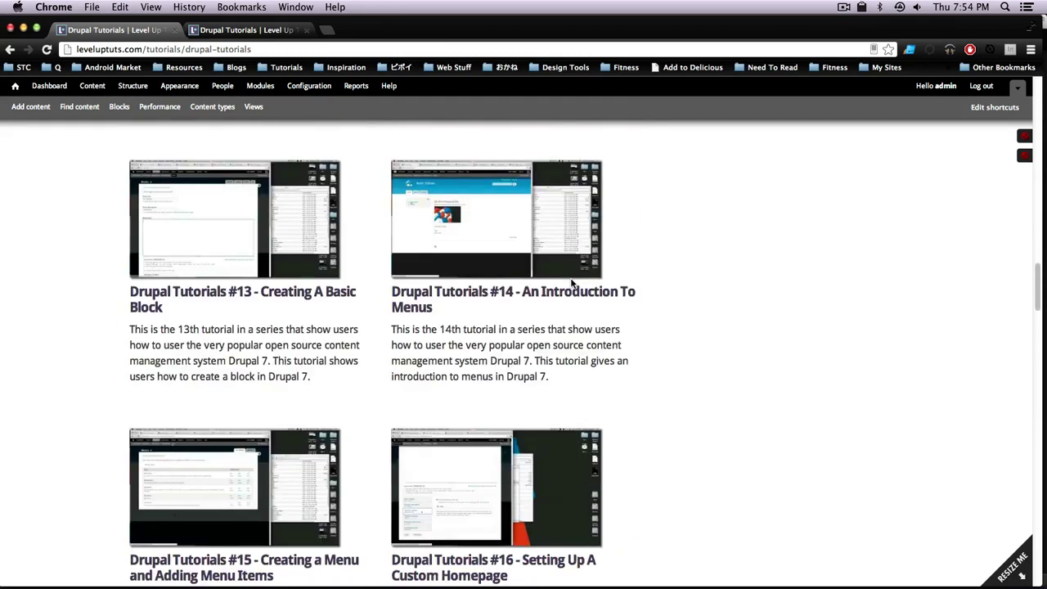
scroll(573, 284, down, 15)
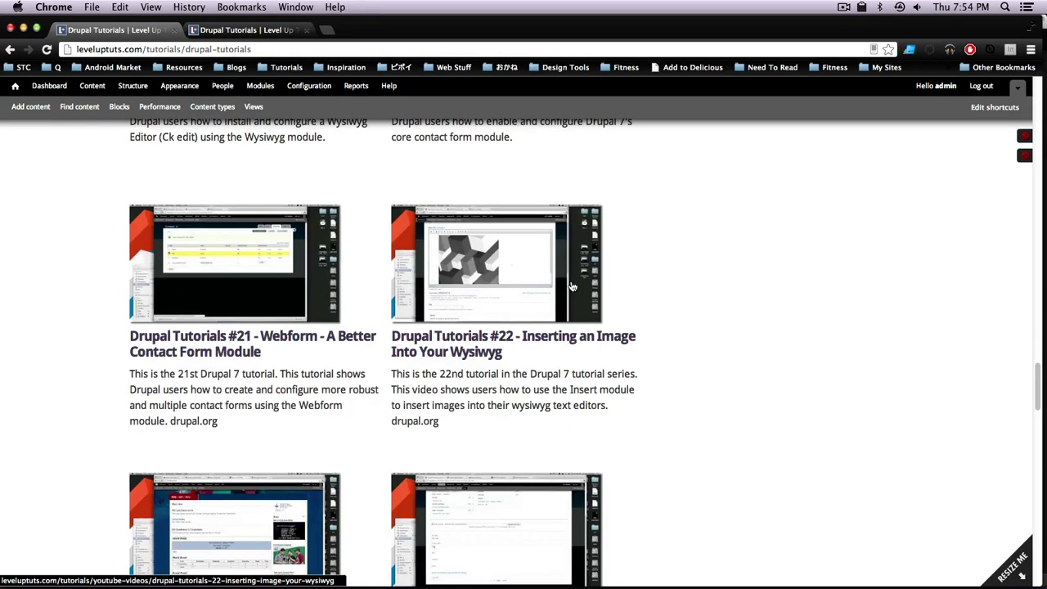
scroll(573, 286, up, 9)
scroll(573, 286, up, 15)
scroll(573, 287, down, 7)
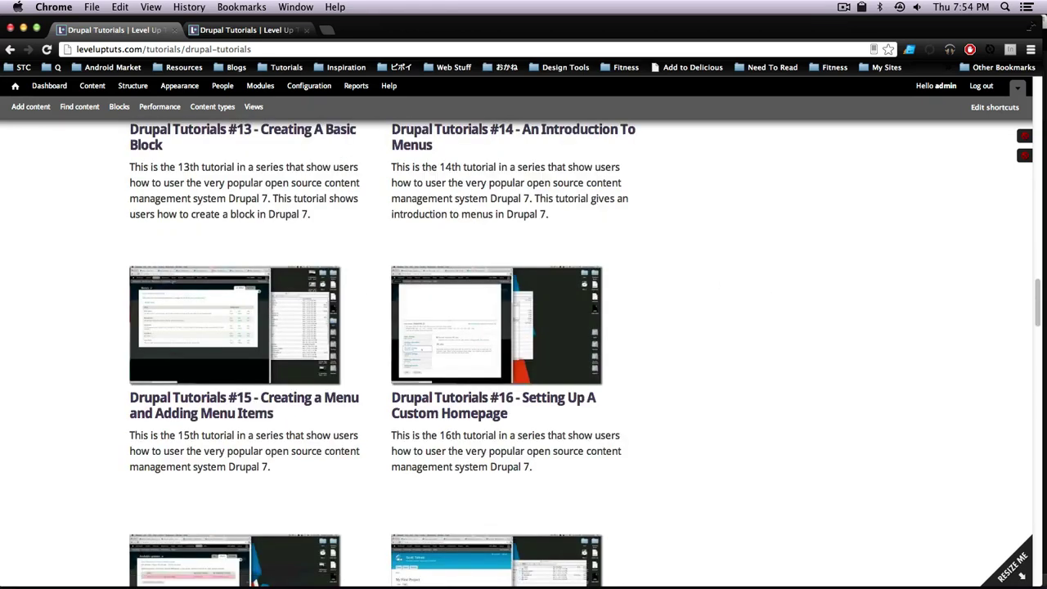
scroll(1038, 295, up, 10)
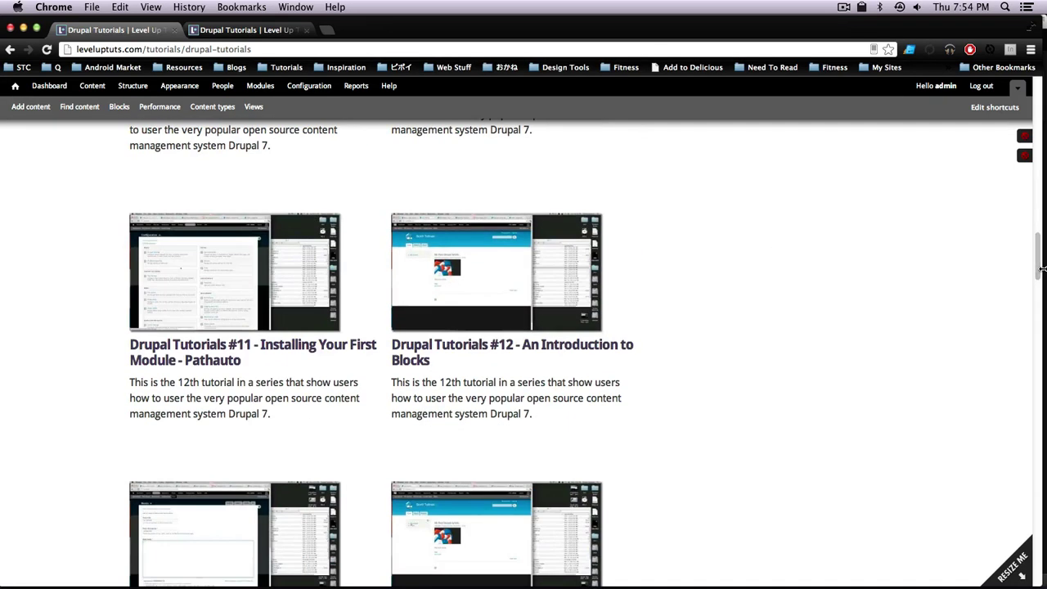
drag(1046, 263, 1026, 275)
click(1041, 123)
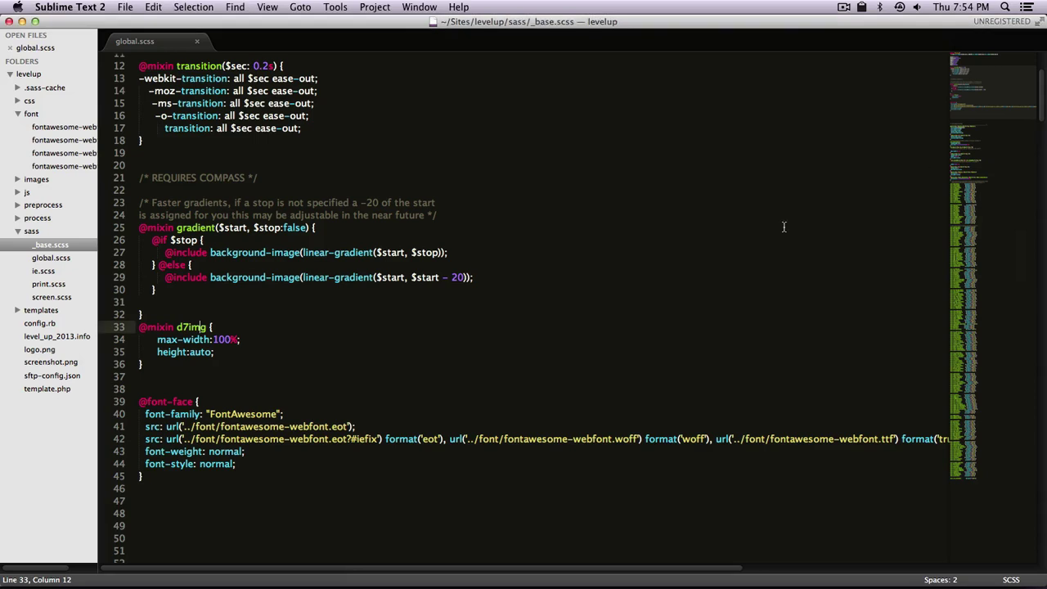
click(232, 349)
drag(243, 342, 165, 339)
click(217, 352)
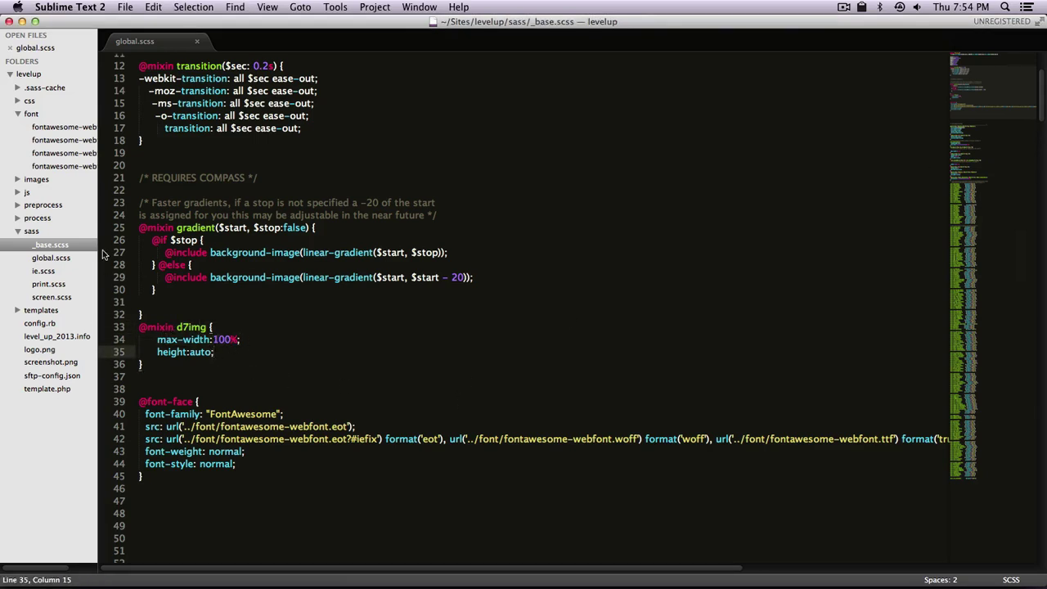
click(52, 259)
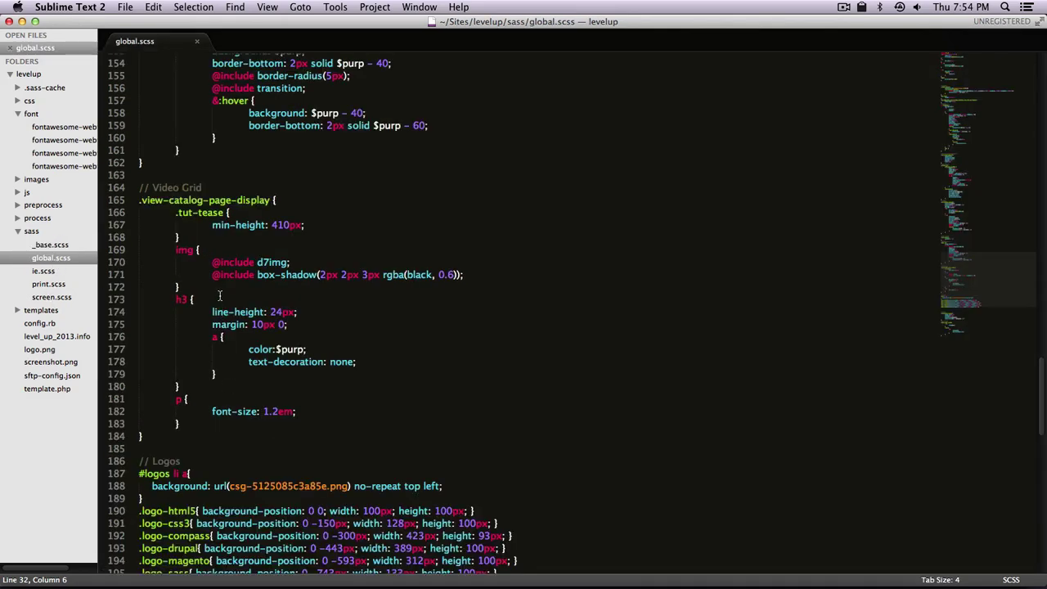
drag(222, 263, 289, 262)
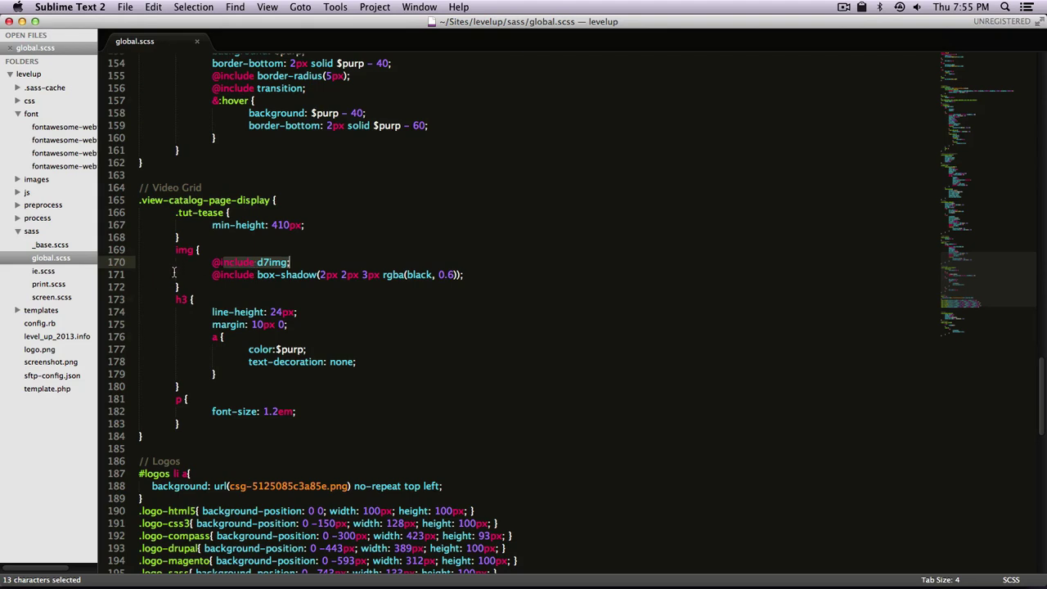
key(super+Tab)
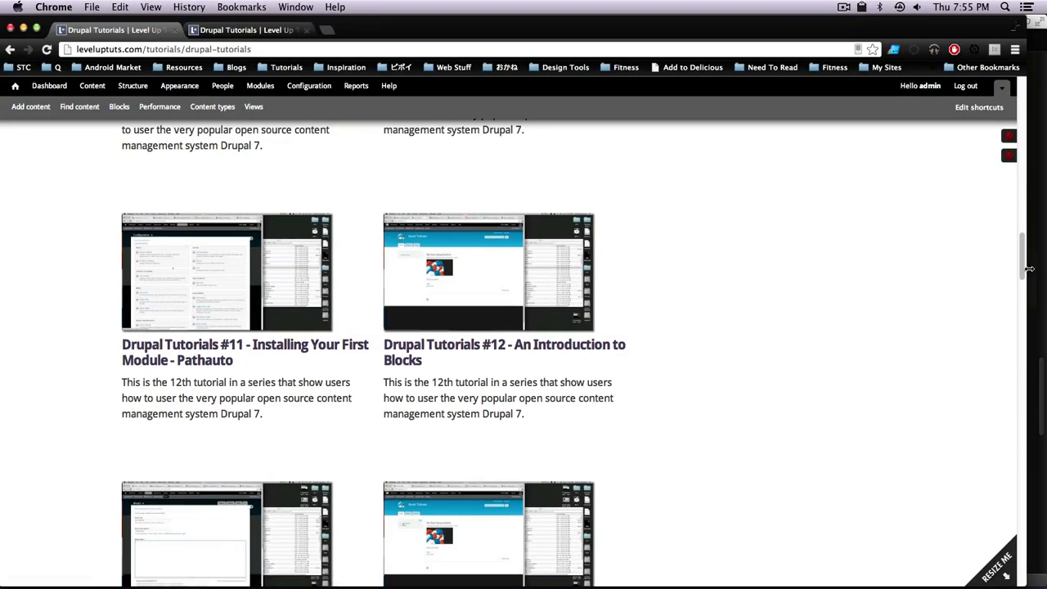
drag(1029, 270, 135, 263)
drag(346, 270, 1029, 262)
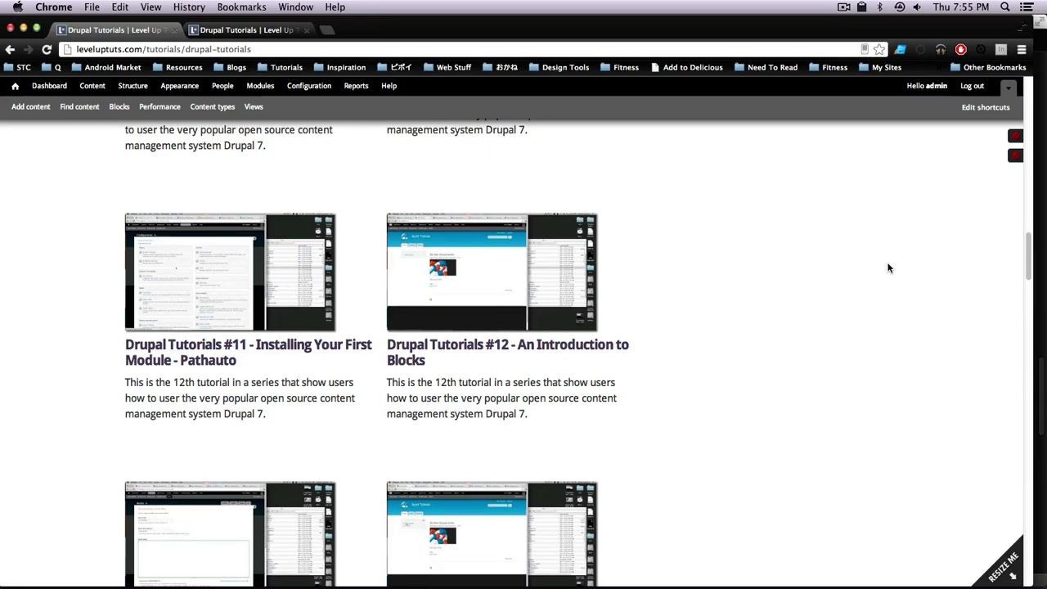
scroll(890, 268, up, 15)
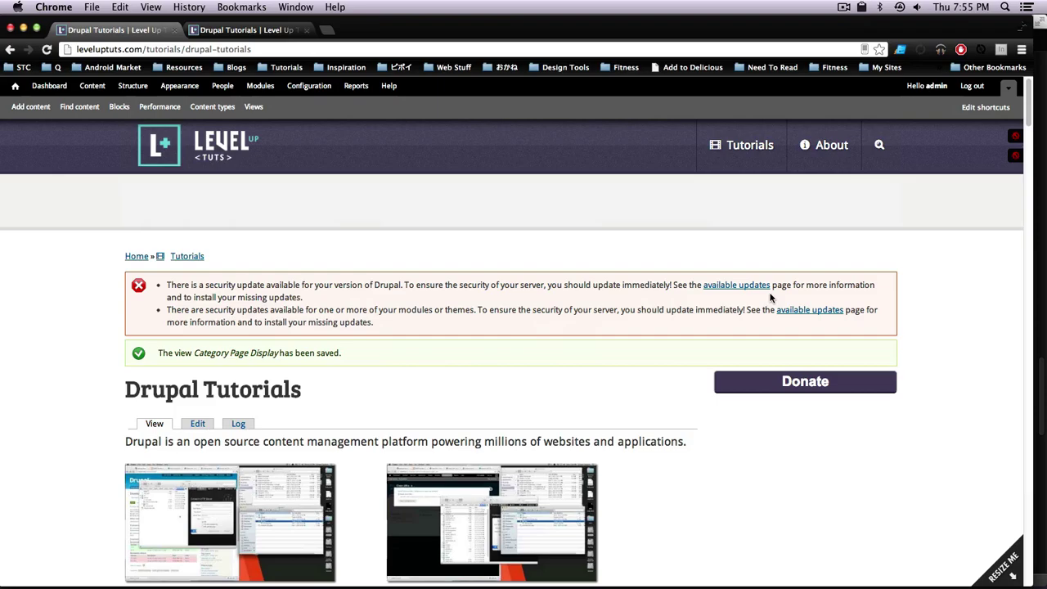